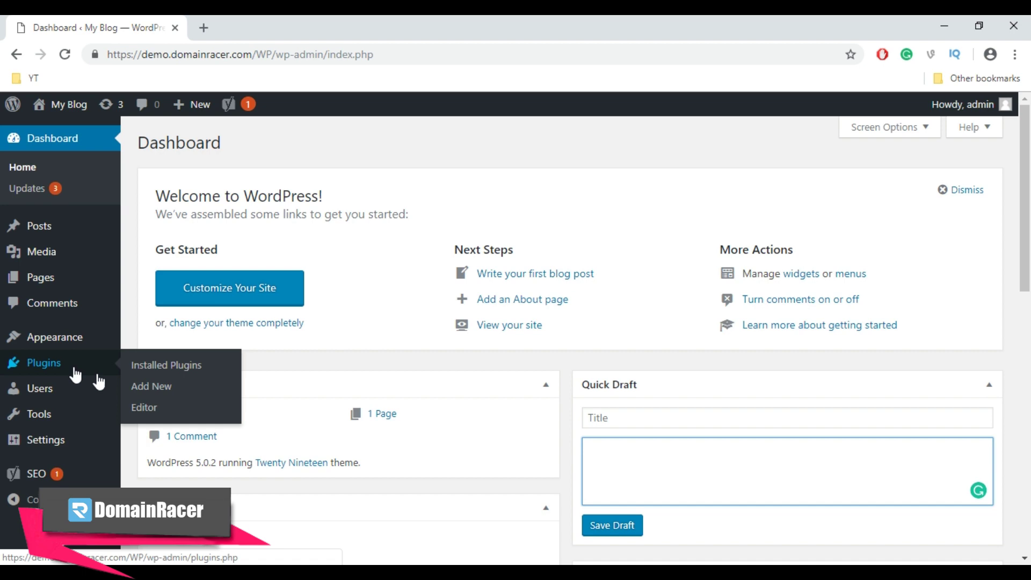
Install and activate W3 Total Cache from a plugin directory search for 'W3 TOTAL CACHE'
click(164, 389)
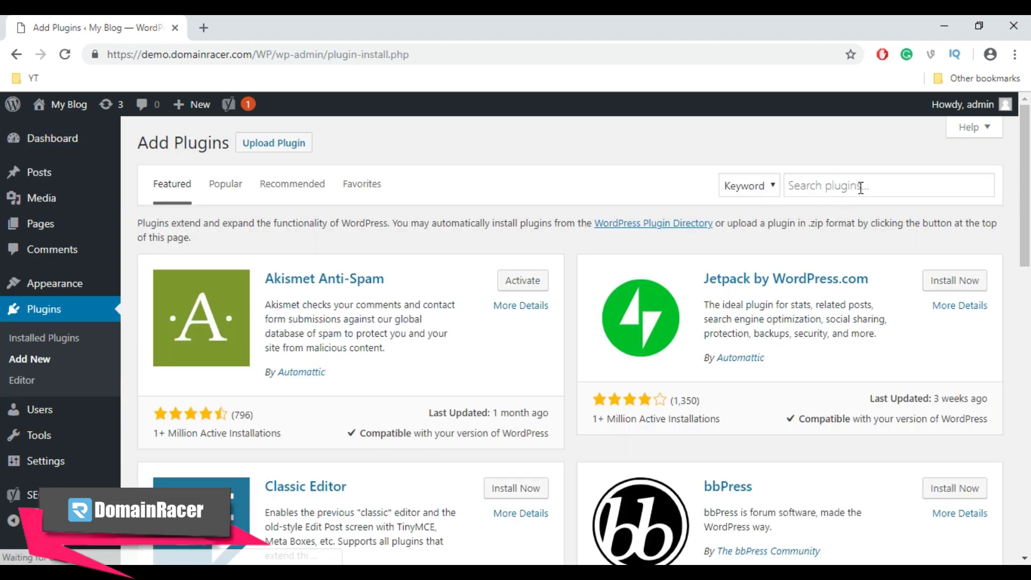
click(853, 185)
text(W3 TOTA)
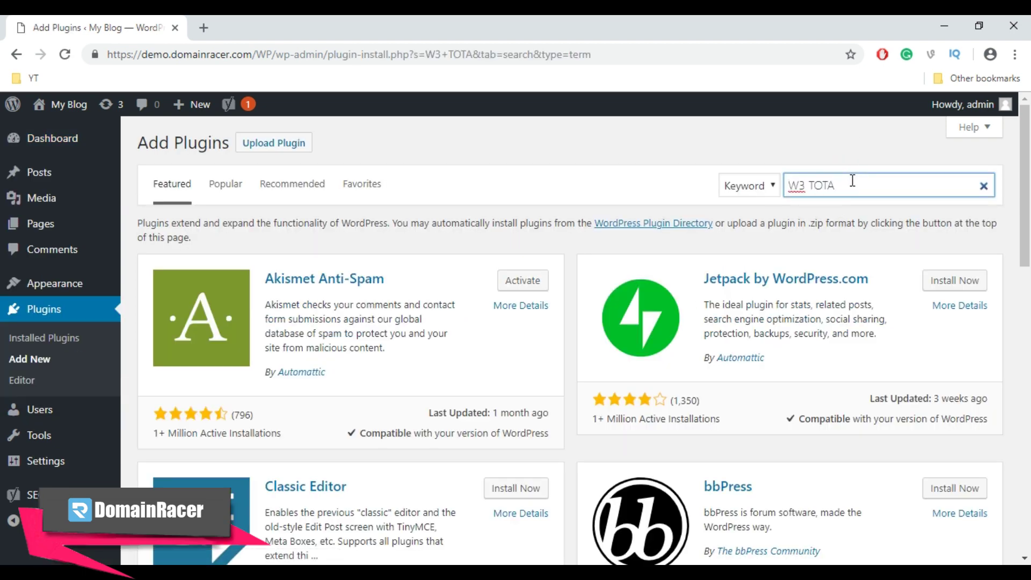
text(L CACHE)
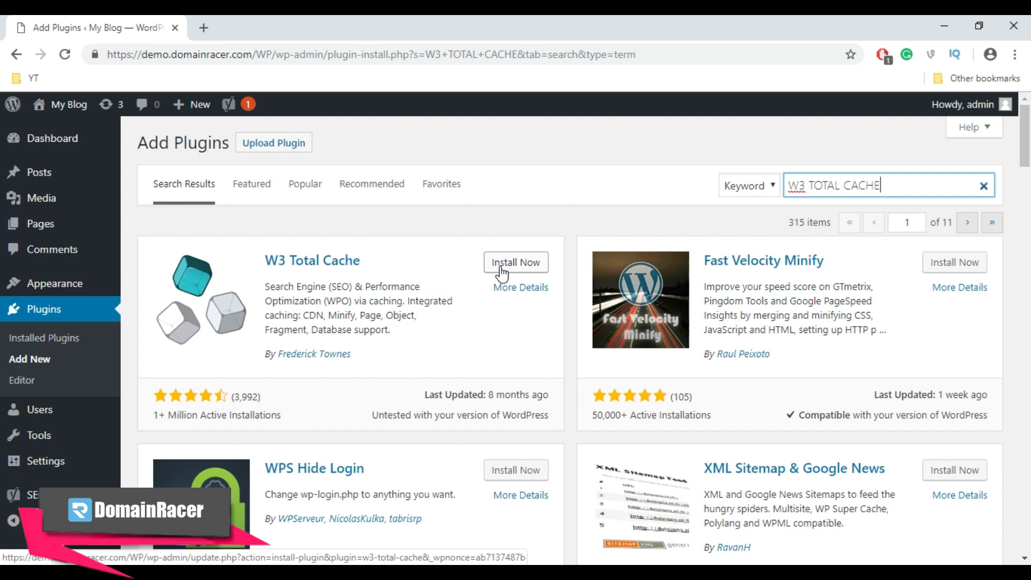
click(501, 272)
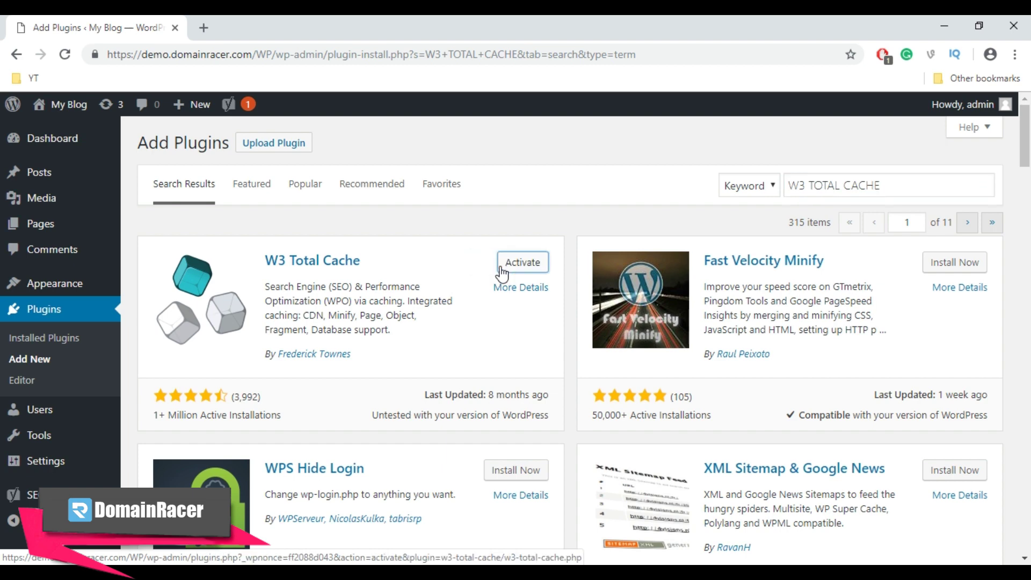
click(502, 272)
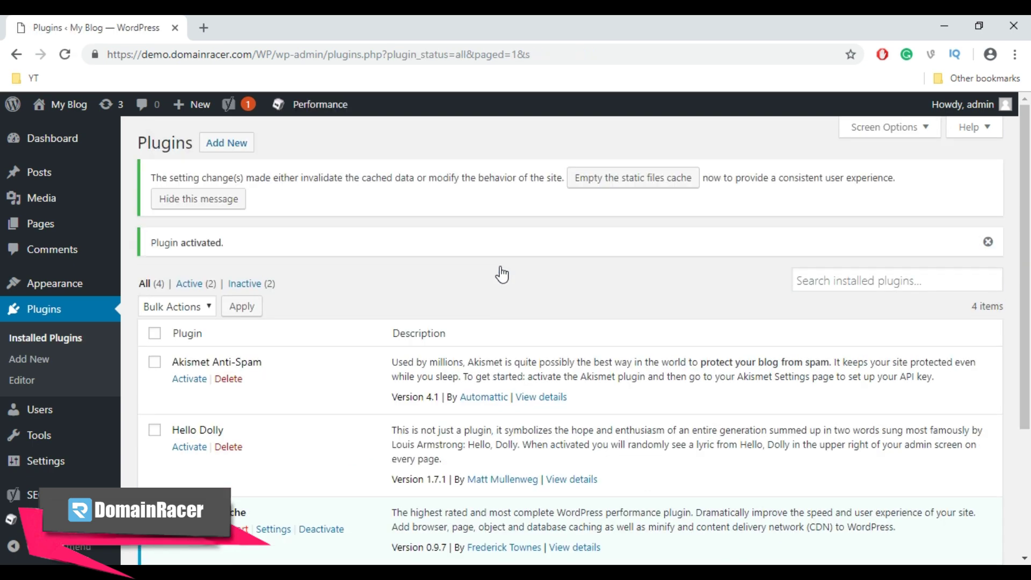
scroll(501, 272, down, 1)
scroll(501, 273, down, 1)
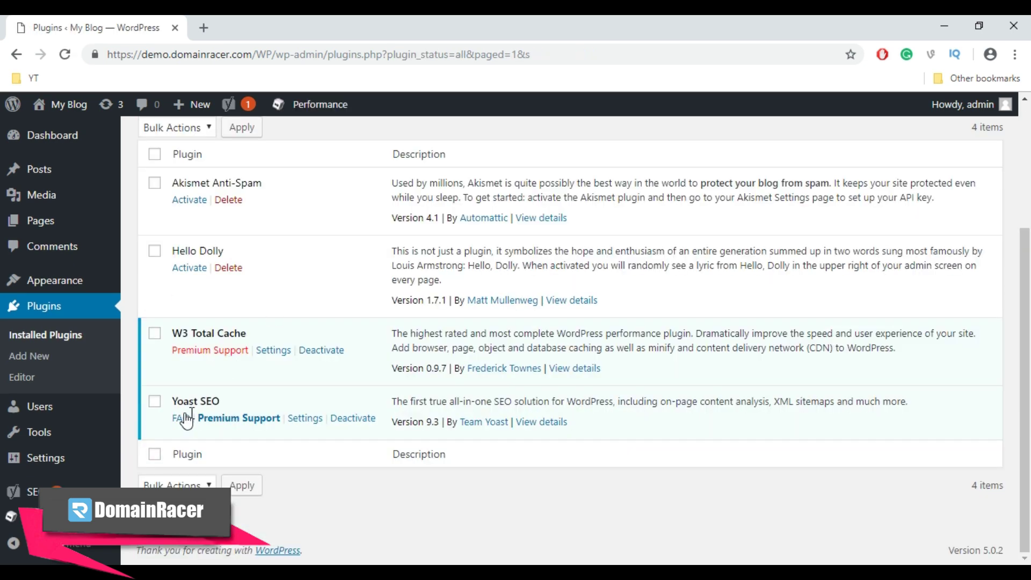
Highlight the W3 Total Cache entry in the installed plugins list
drag(172, 330, 247, 334)
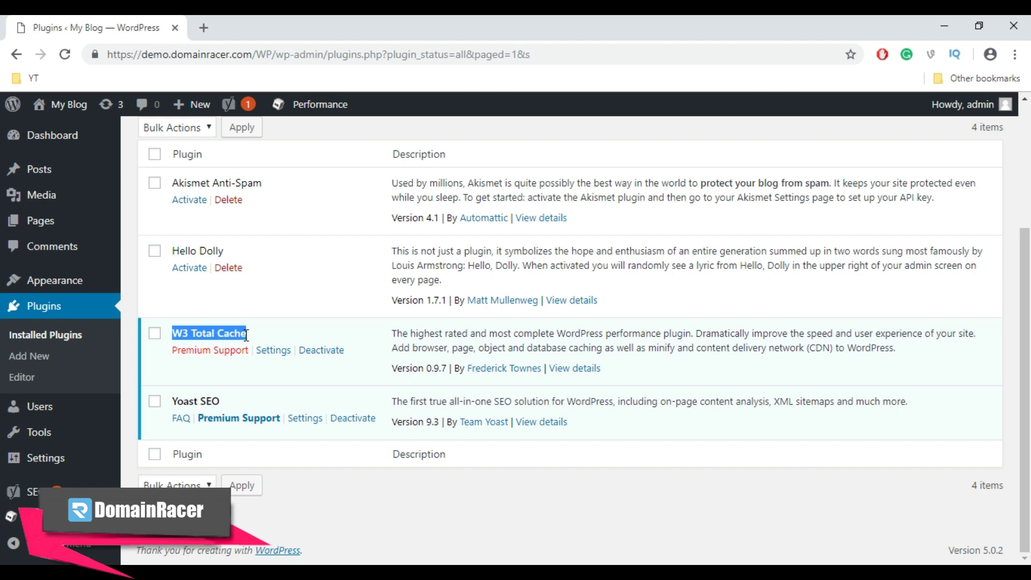
mouse_move(56, 517)
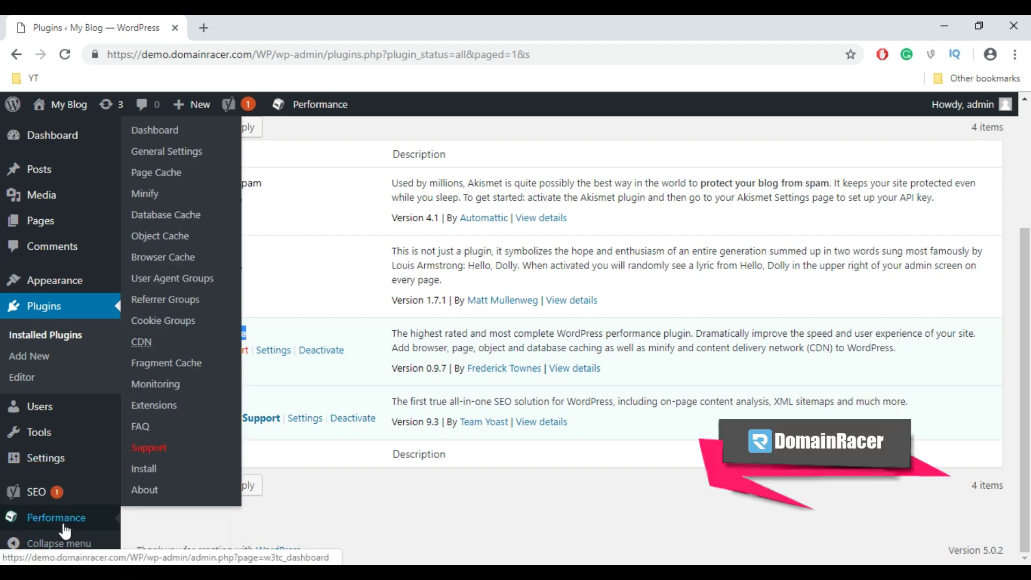
Open Performance > General Settings and highlight its list of section links
click(160, 148)
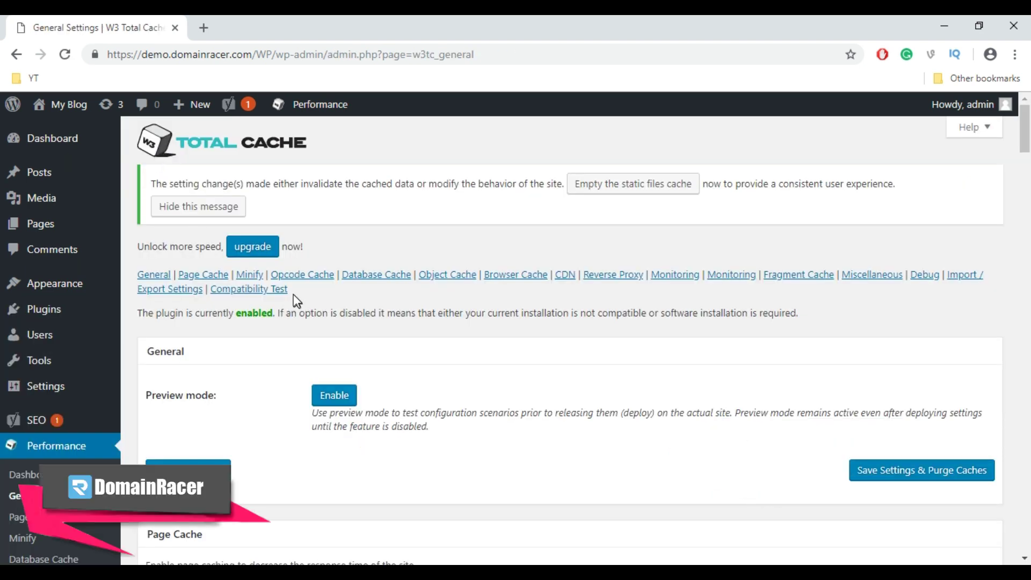
drag(279, 292, 141, 286)
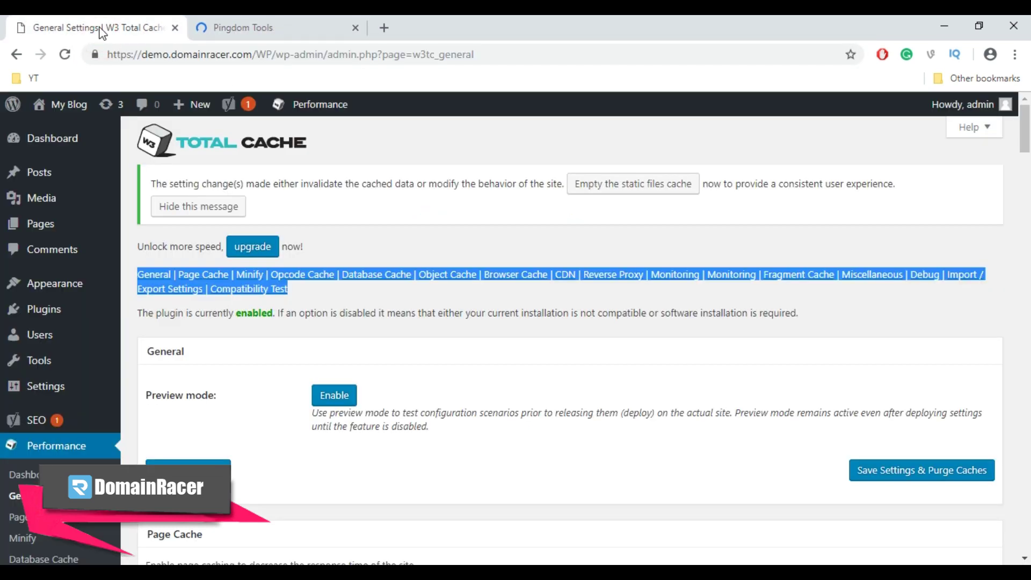
Open the live blog site in a new tab and copy its URL
click(57, 131)
click(276, 55)
right_click(276, 56)
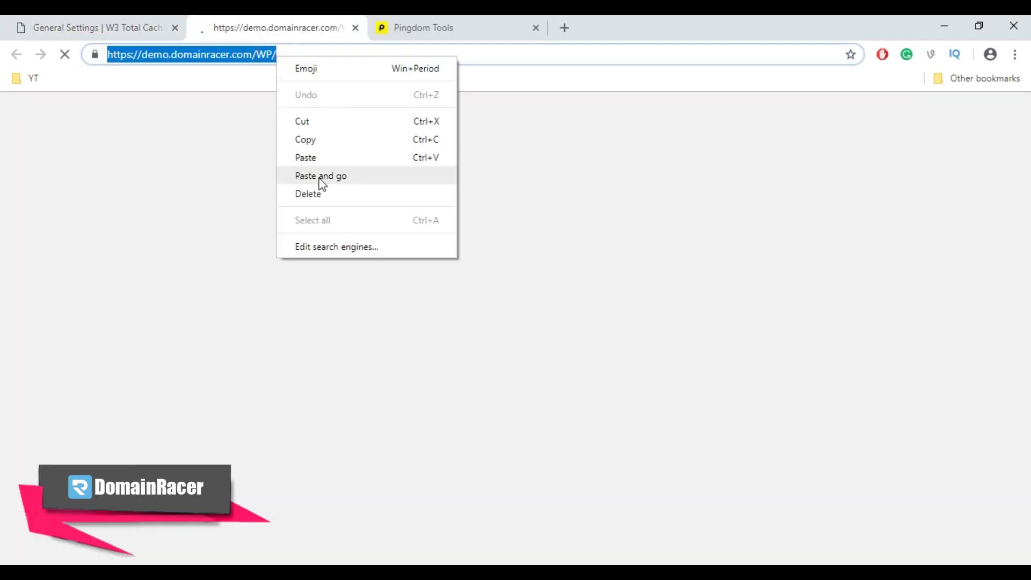
click(312, 139)
Start a Pingdom speed test of the blog URL from Europe - Germany - Frankfurt
click(417, 24)
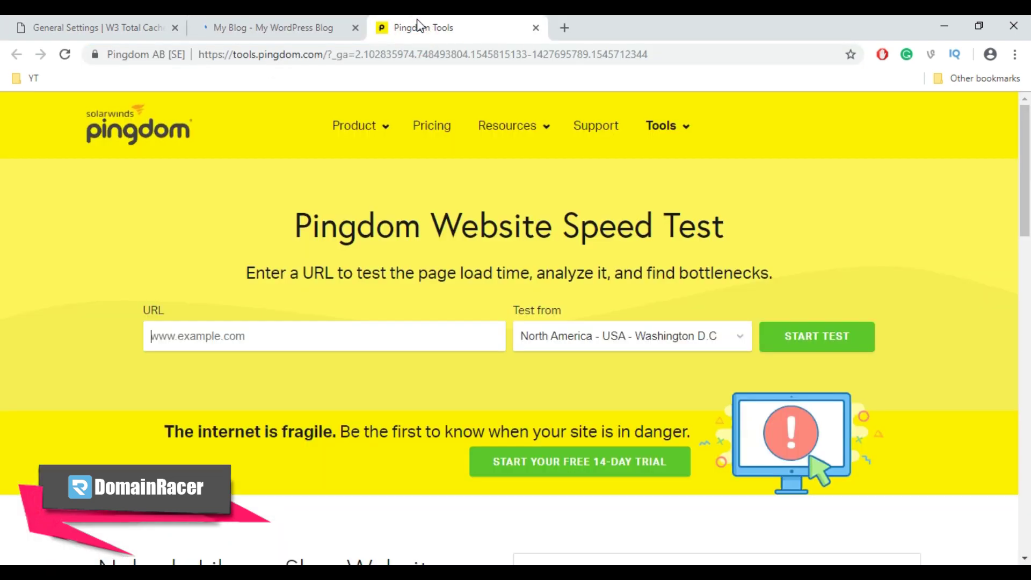
click(315, 340)
right_click(316, 335)
click(351, 200)
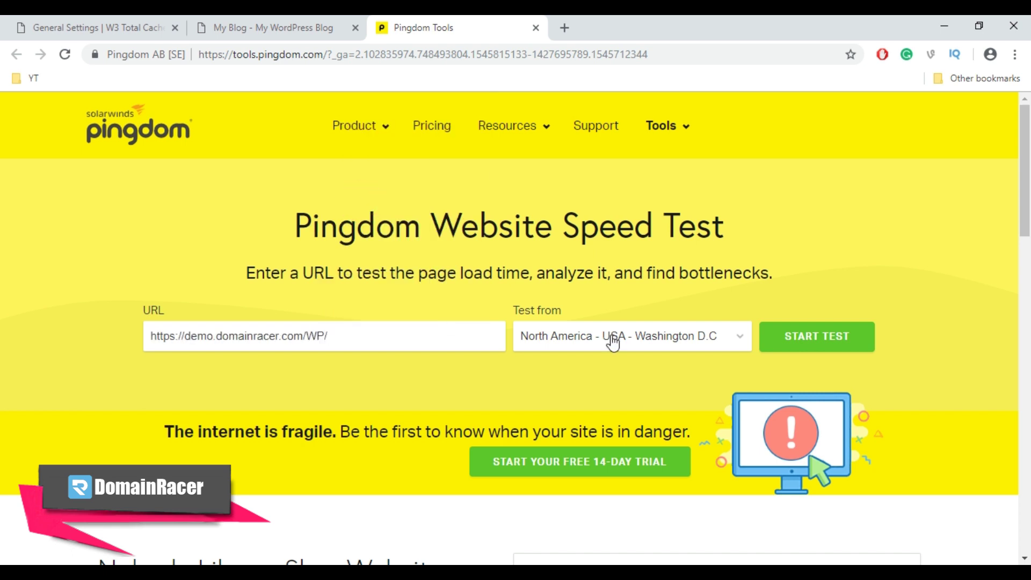
click(612, 341)
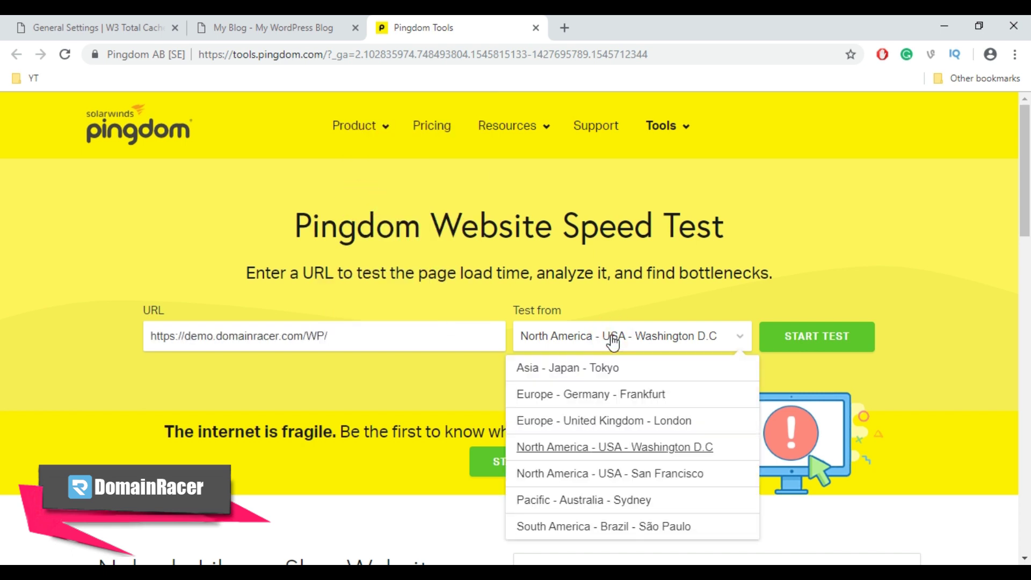
click(595, 396)
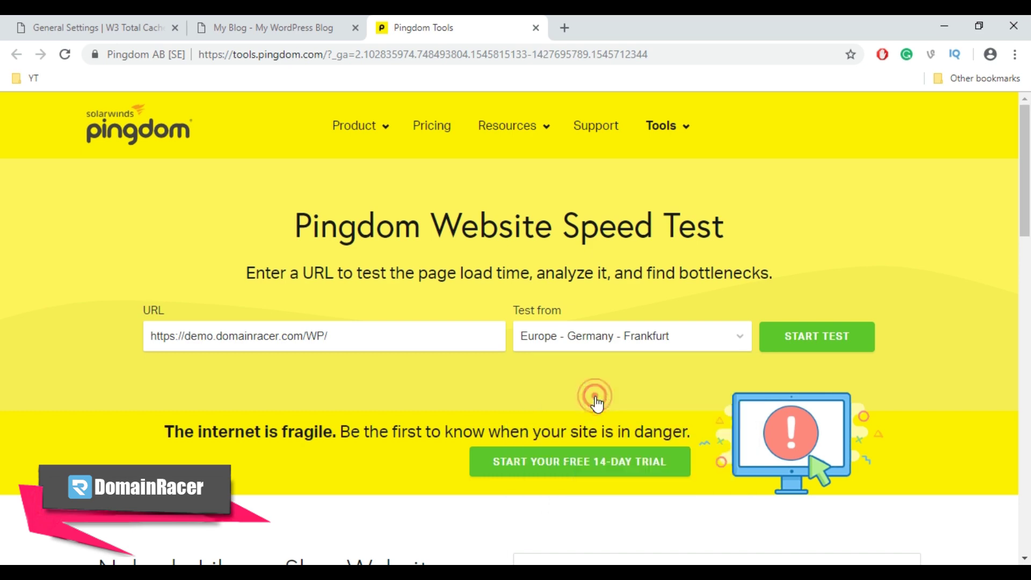
click(790, 343)
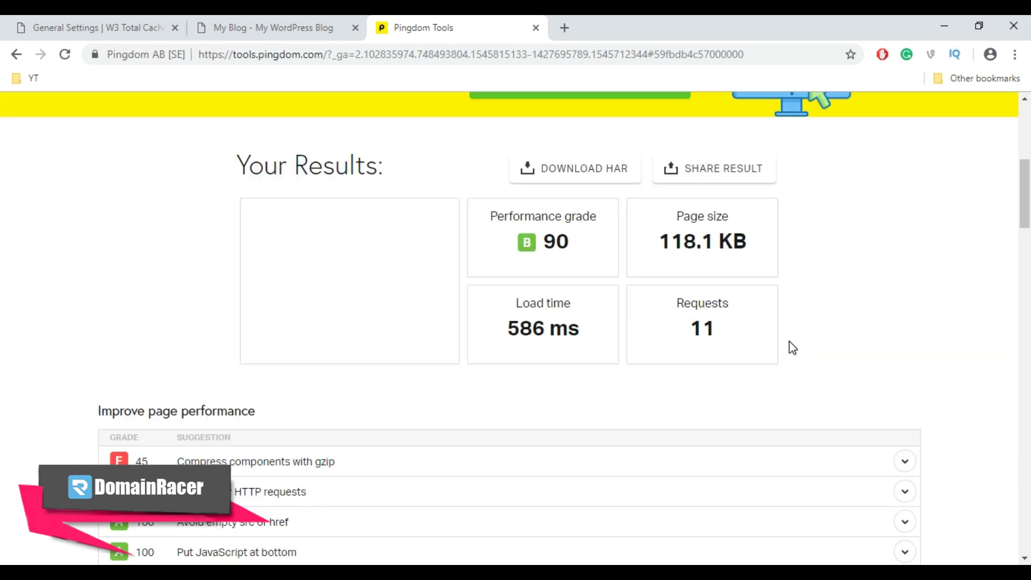
Highlight the baseline results: grade 90, 118.1 KB page size, 586 ms load time, 11 requests
drag(525, 245, 576, 246)
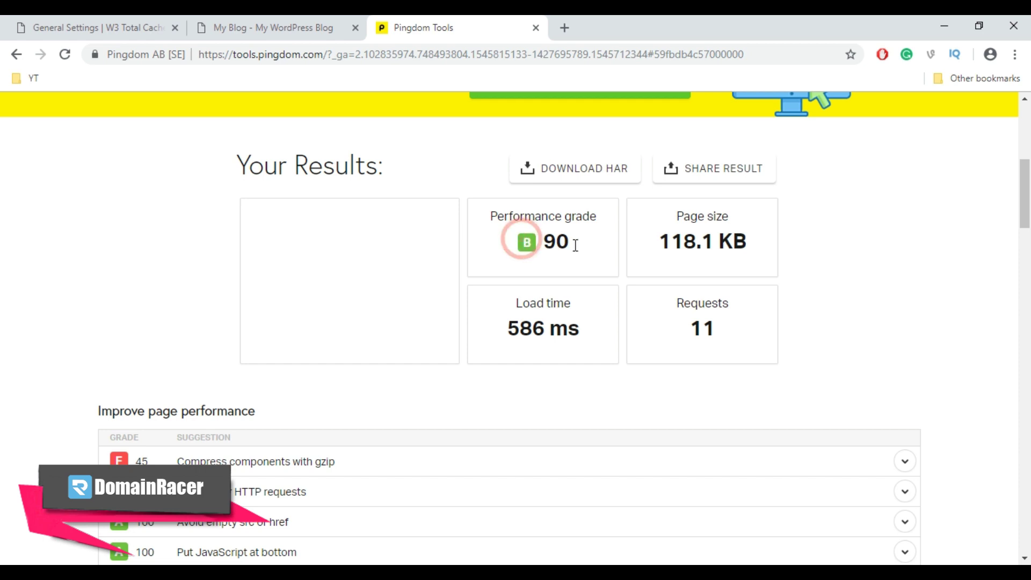
drag(655, 246, 775, 250)
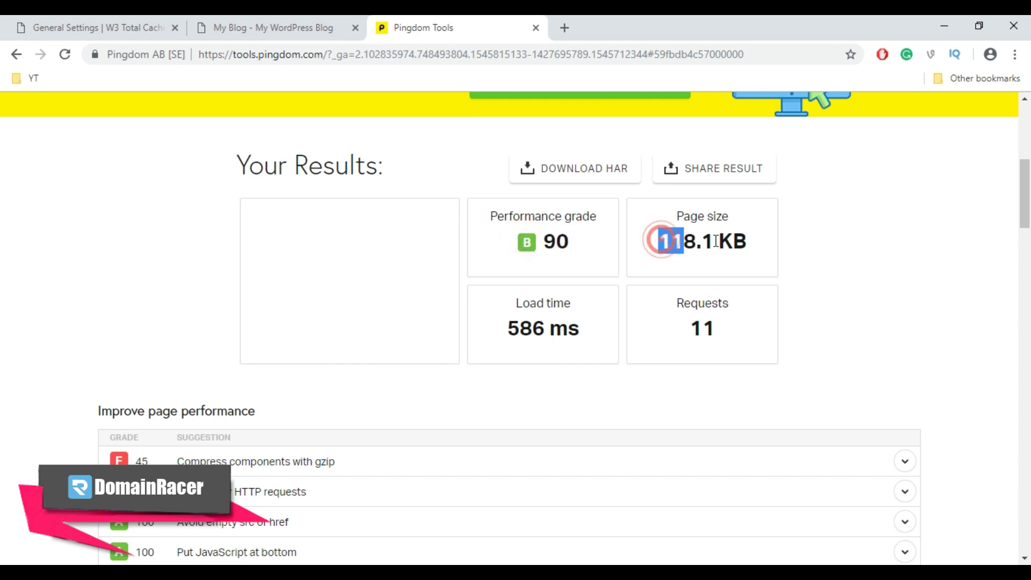
drag(504, 330, 585, 340)
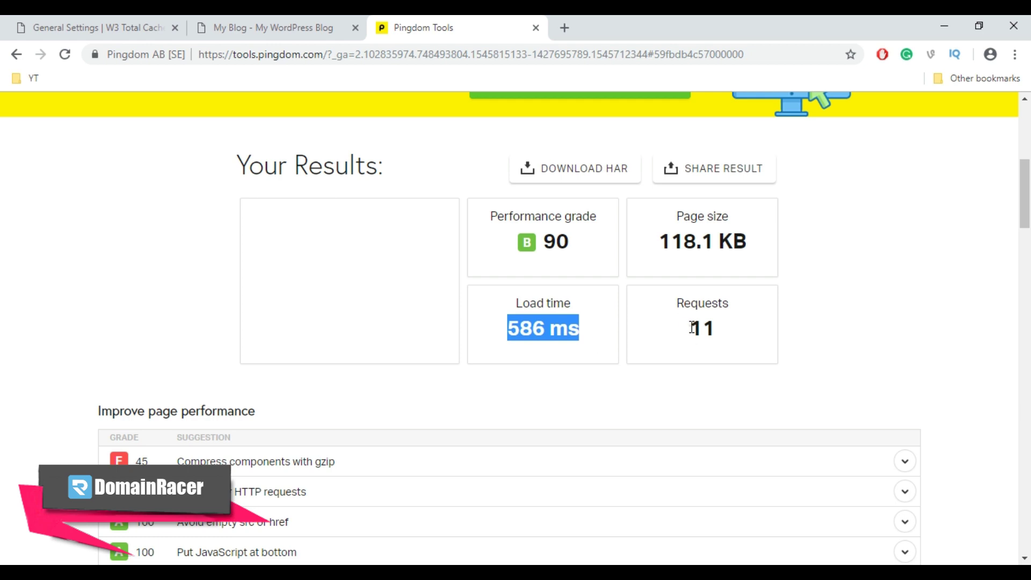
drag(687, 327, 724, 333)
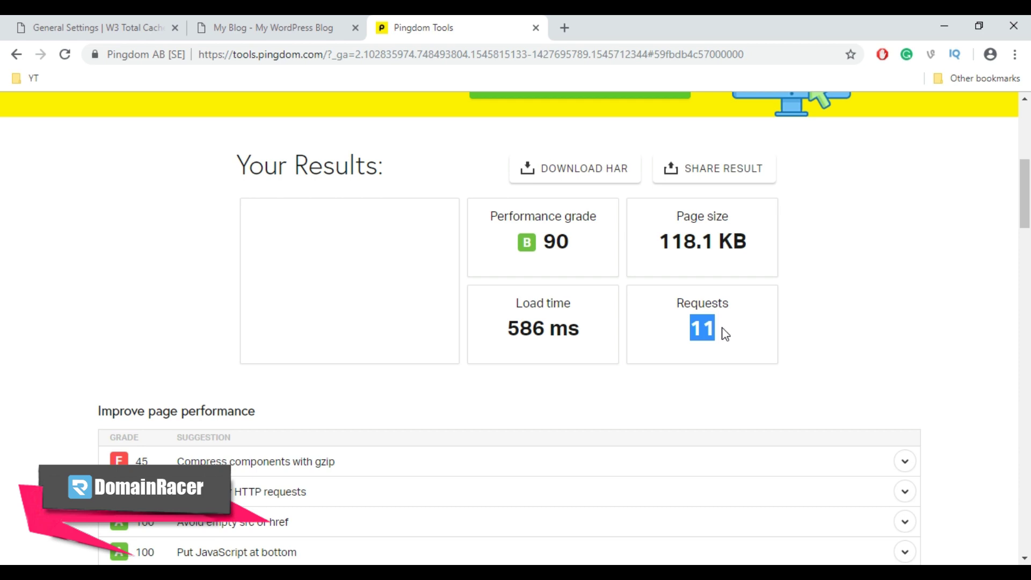
Return to the W3 Total Cache General Settings to review the Page Cache section
click(61, 32)
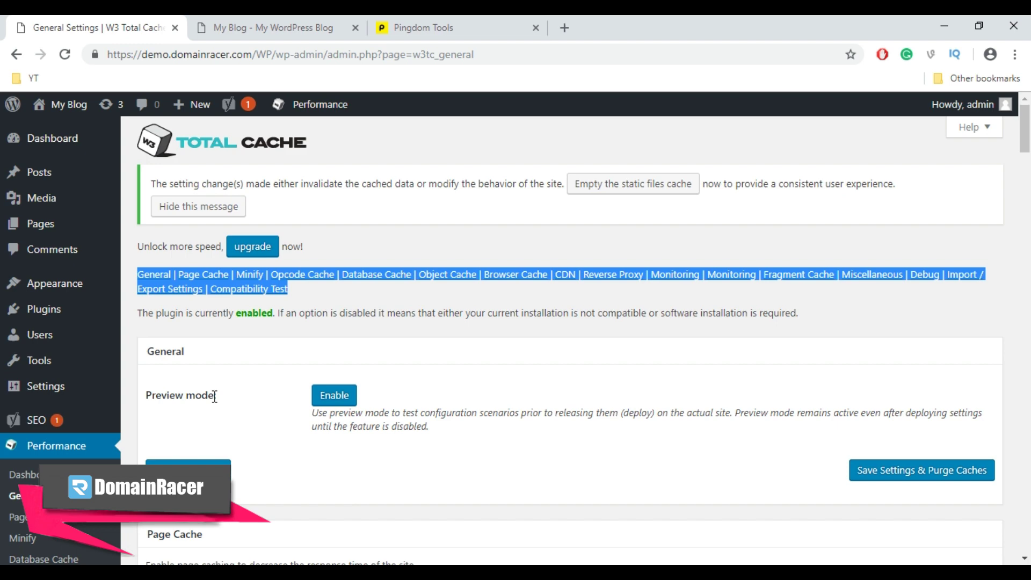
scroll(214, 397, down, 1)
scroll(214, 397, down, 1)
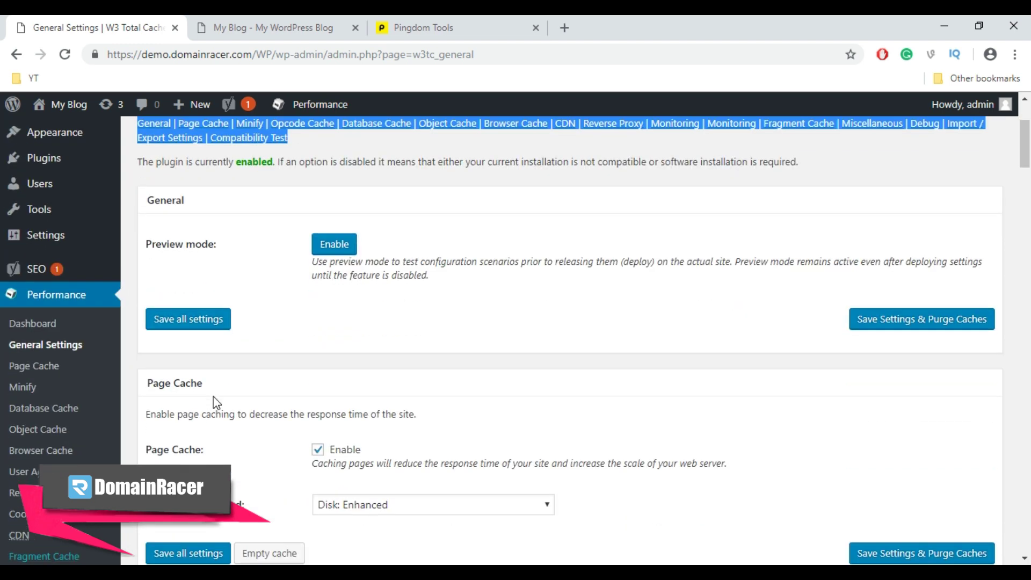
scroll(216, 403, down, 1)
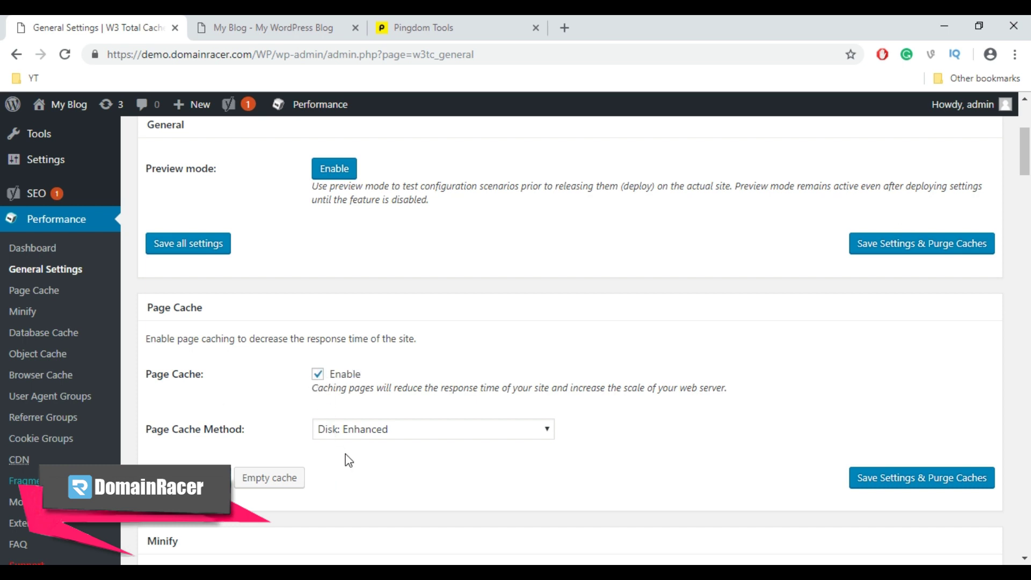
Keep Disk: Enhanced as the Page Cache method and save with caches purged
click(353, 429)
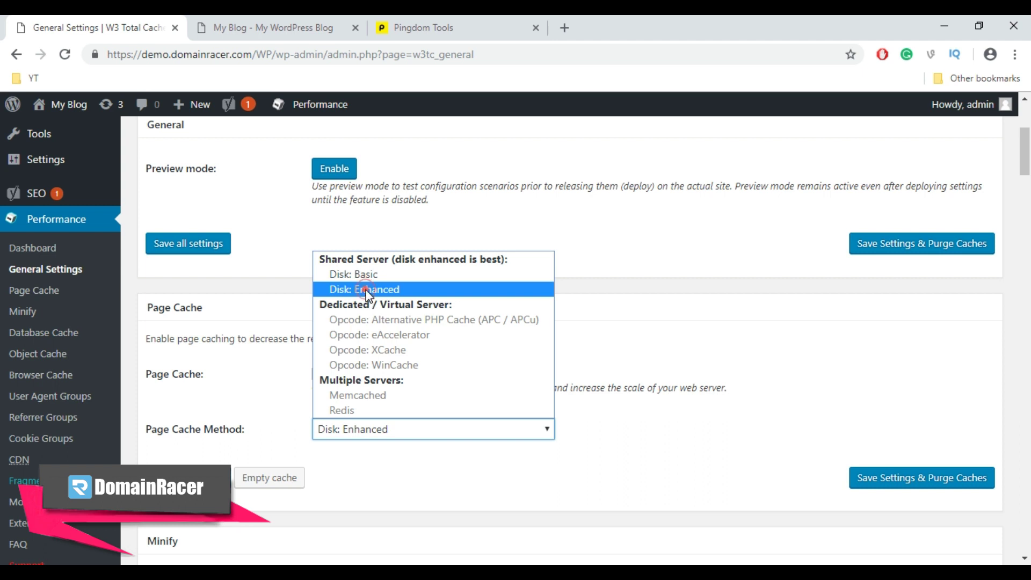
click(367, 290)
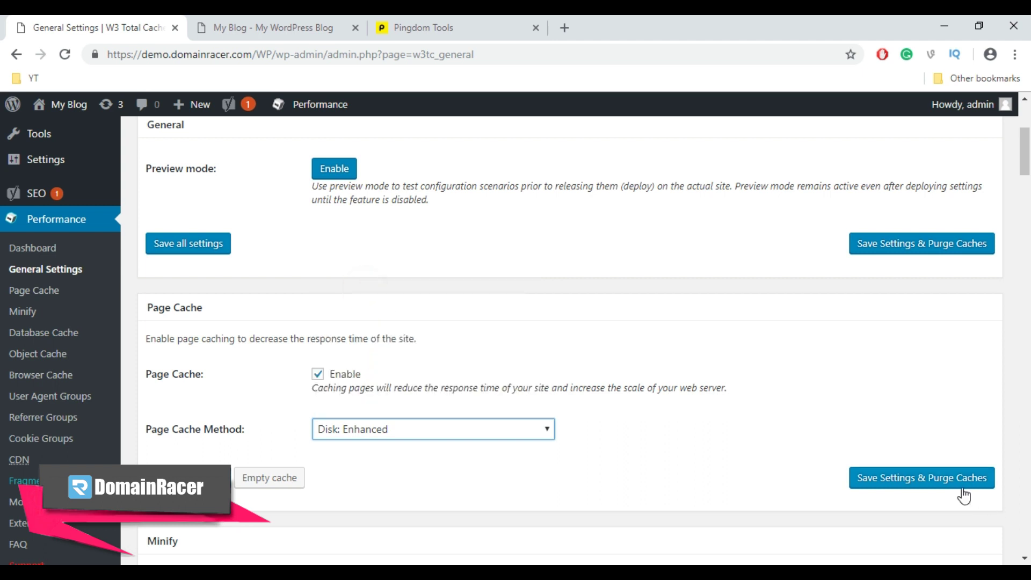
click(935, 483)
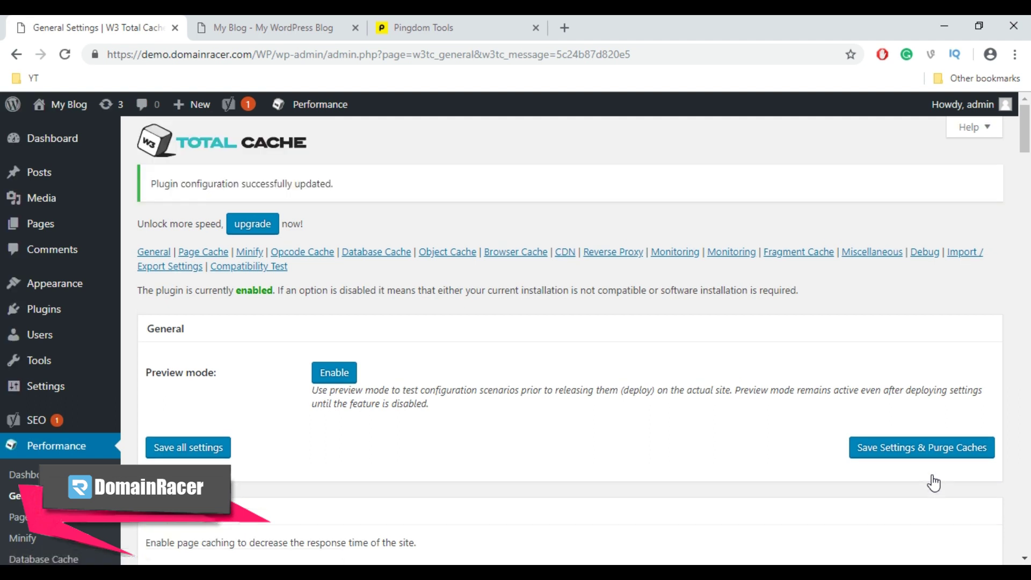
scroll(911, 473, down, 2)
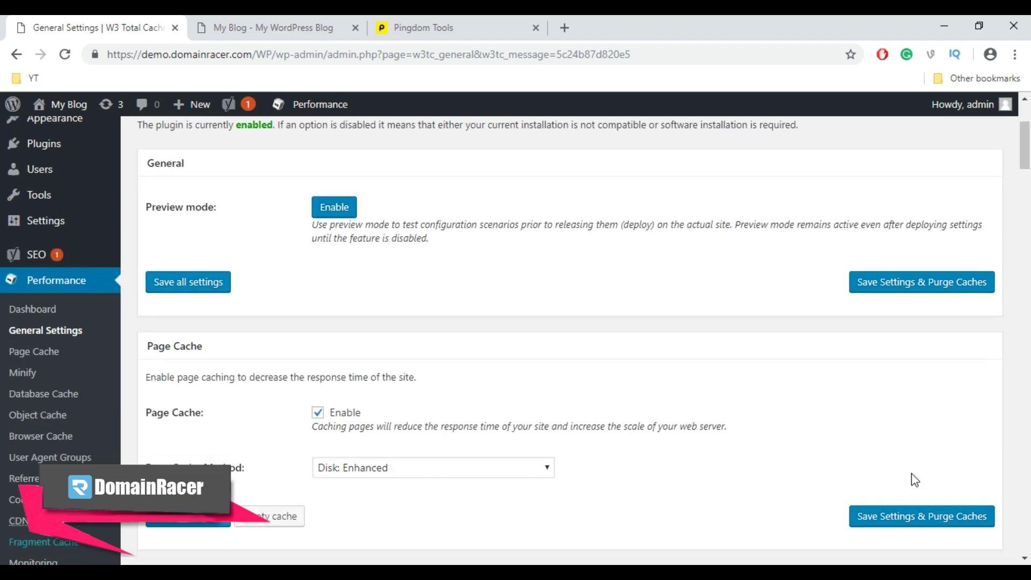
scroll(912, 473, down, 2)
scroll(912, 474, down, 2)
scroll(912, 473, down, 2)
scroll(911, 474, up, 1)
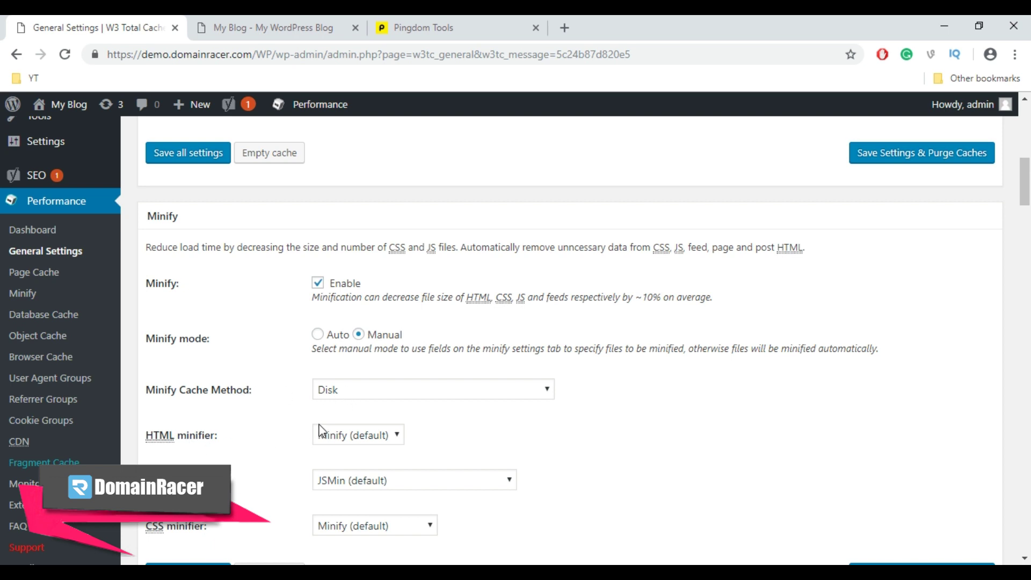
scroll(247, 479, down, 1)
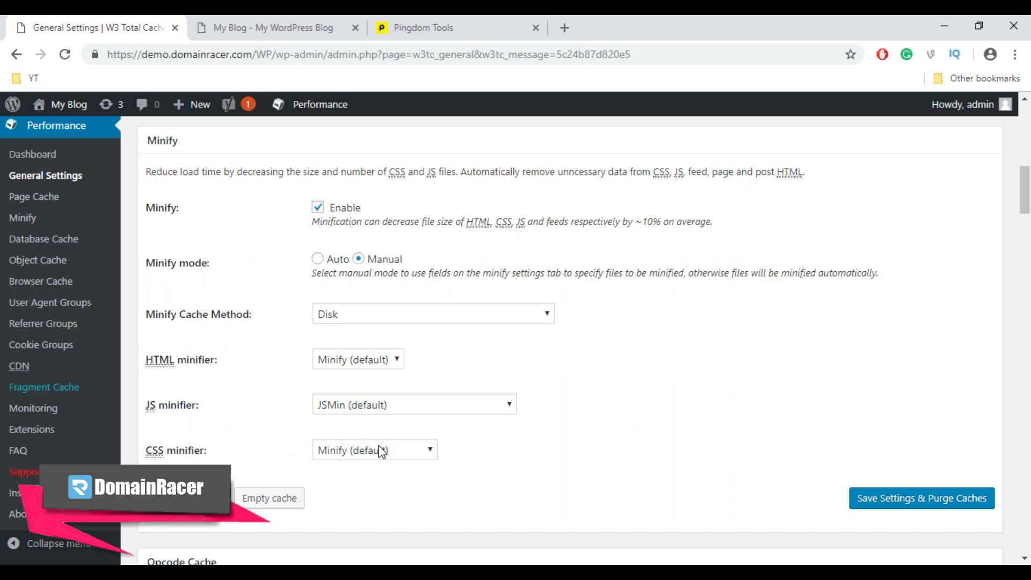
Save the Minify settings (enabled, Manual mode, Disk method) and purge caches
click(919, 500)
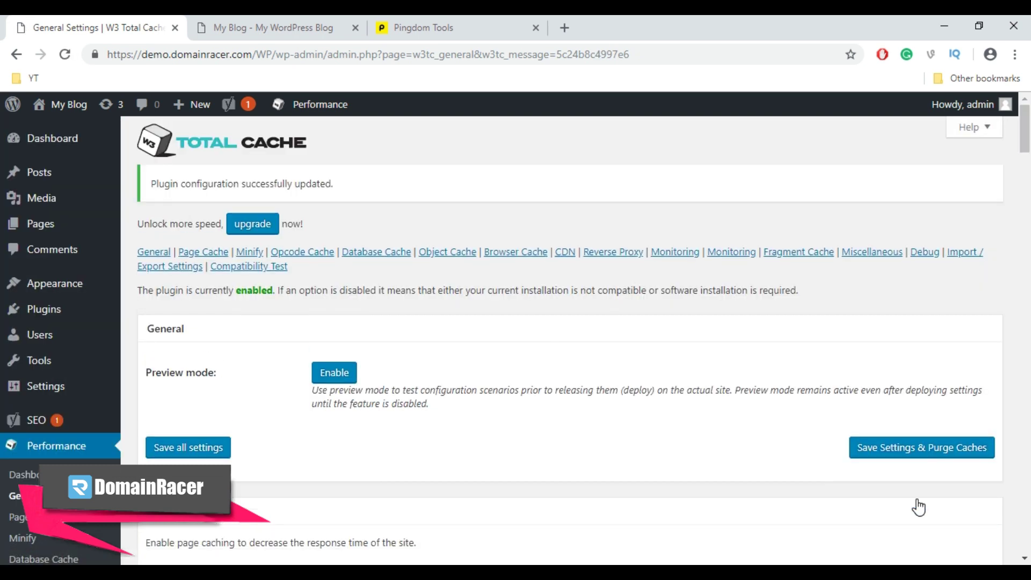
scroll(918, 506, down, 2)
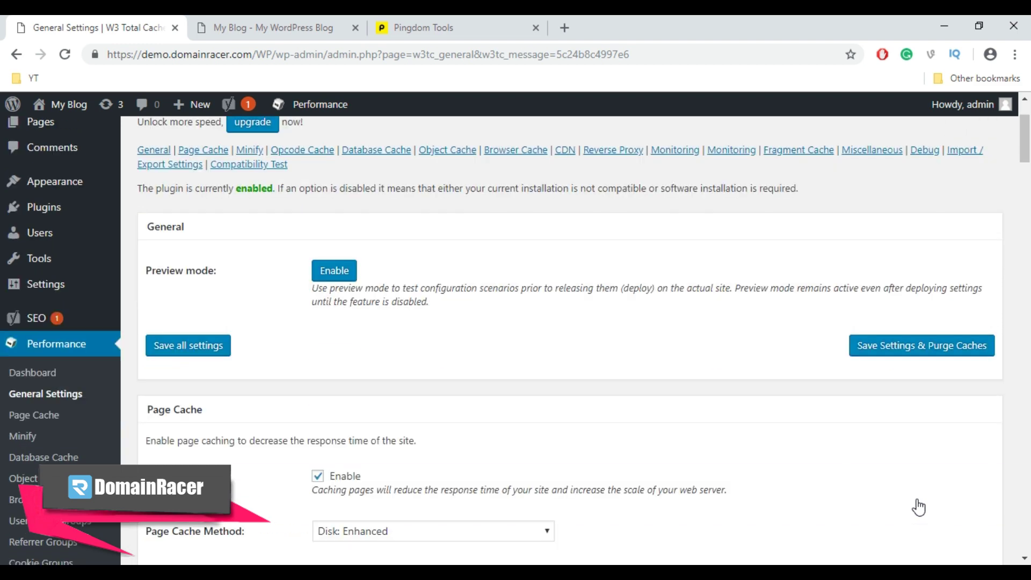
scroll(919, 507, down, 5)
scroll(919, 506, down, 2)
scroll(920, 506, down, 2)
scroll(918, 506, down, 1)
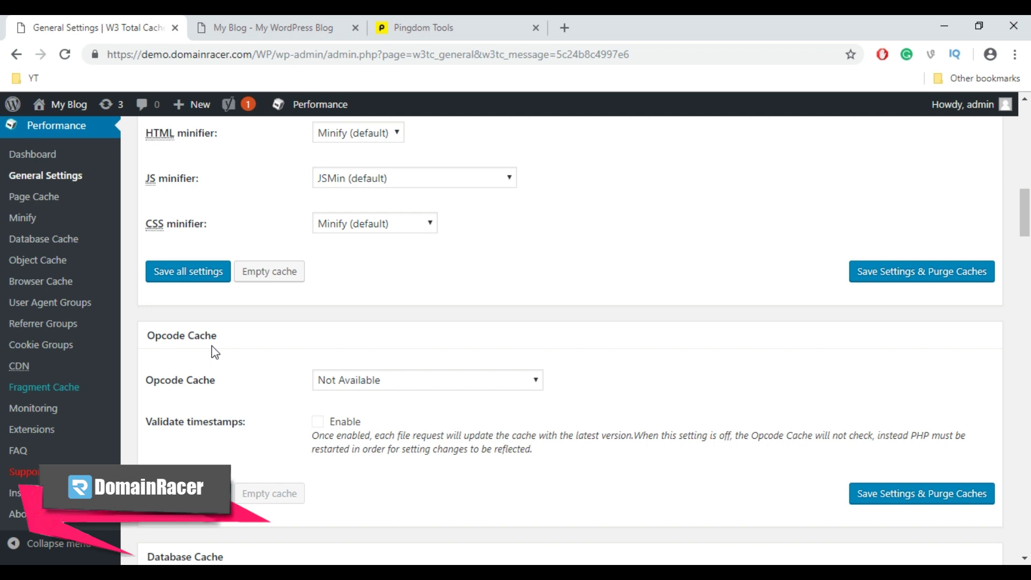
scroll(214, 352, down, 2)
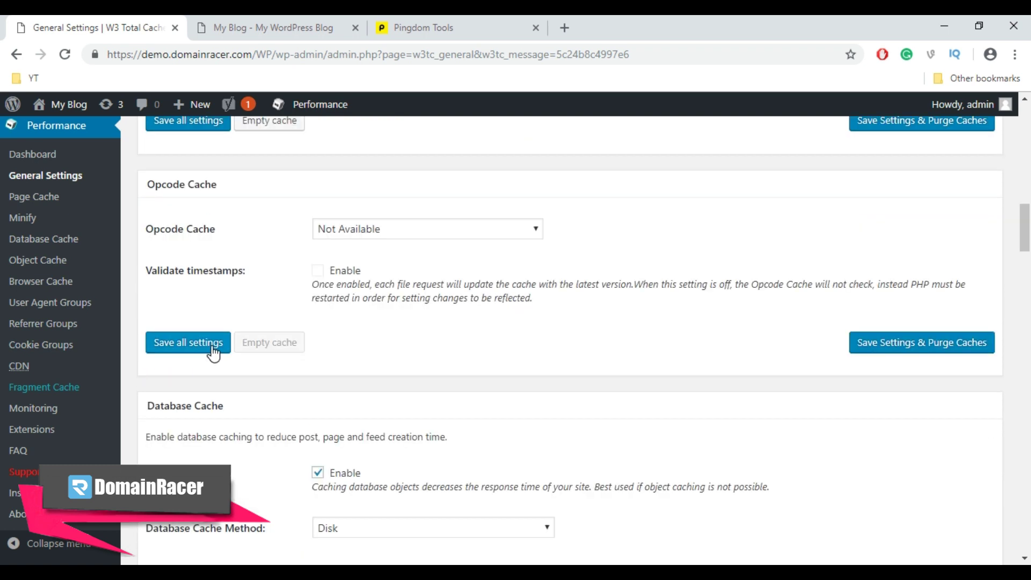
scroll(214, 352, down, 1)
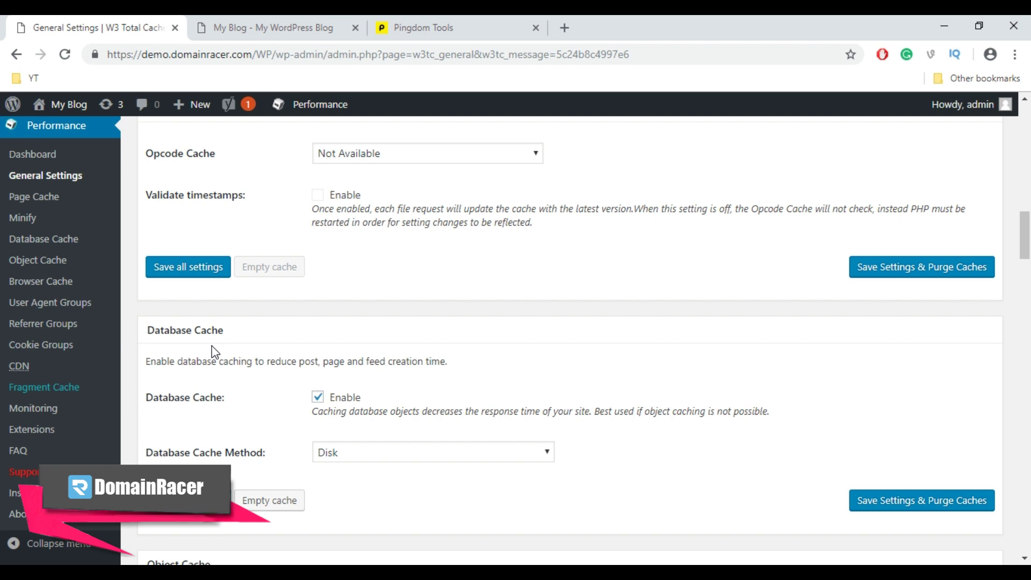
Uncheck Enable under Database Cache and save with caches purged
click(319, 398)
click(943, 509)
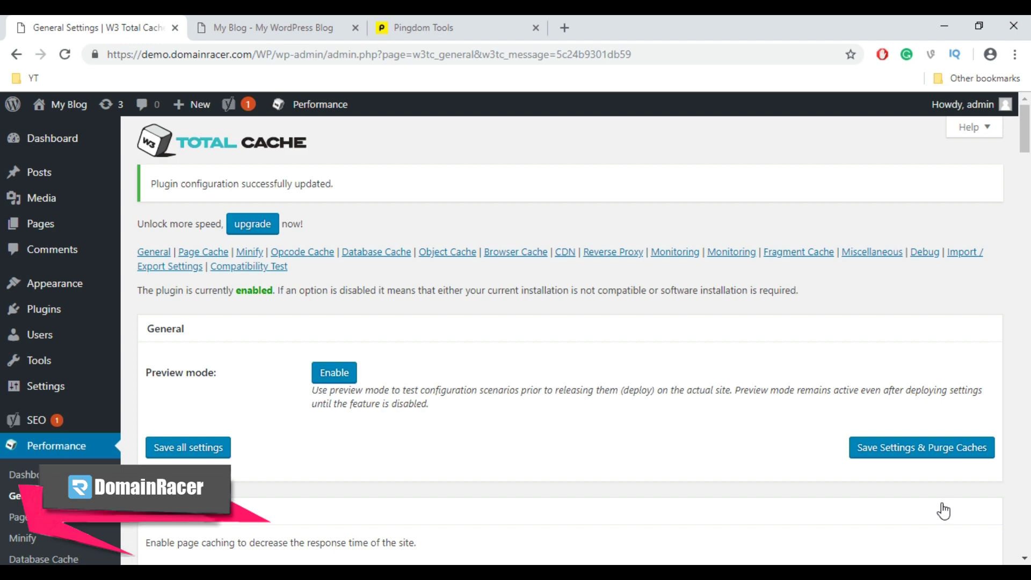
scroll(944, 510, down, 2)
scroll(944, 511, down, 2)
scroll(945, 509, down, 1)
scroll(941, 509, down, 2)
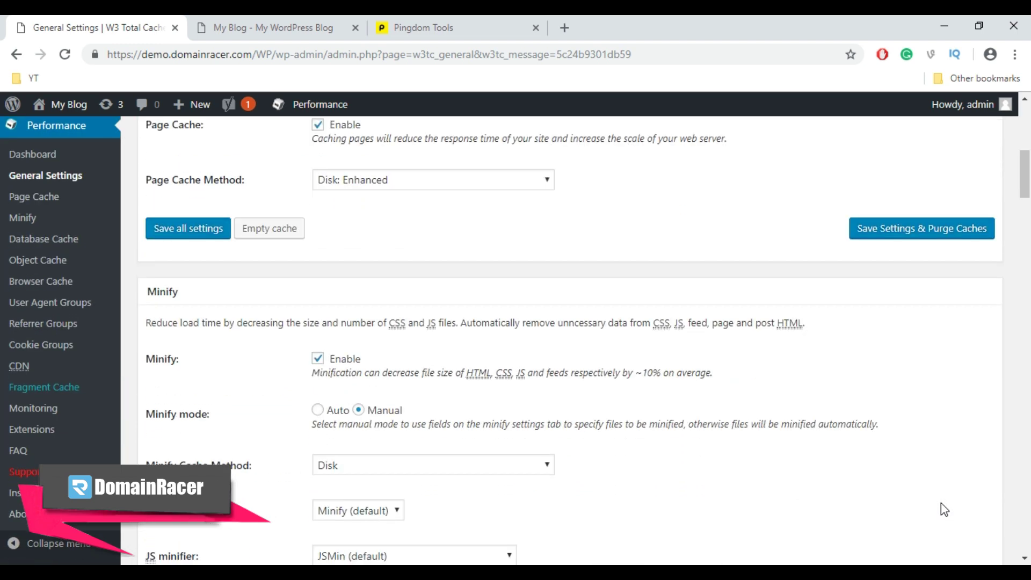
scroll(941, 507, down, 2)
scroll(940, 505, down, 2)
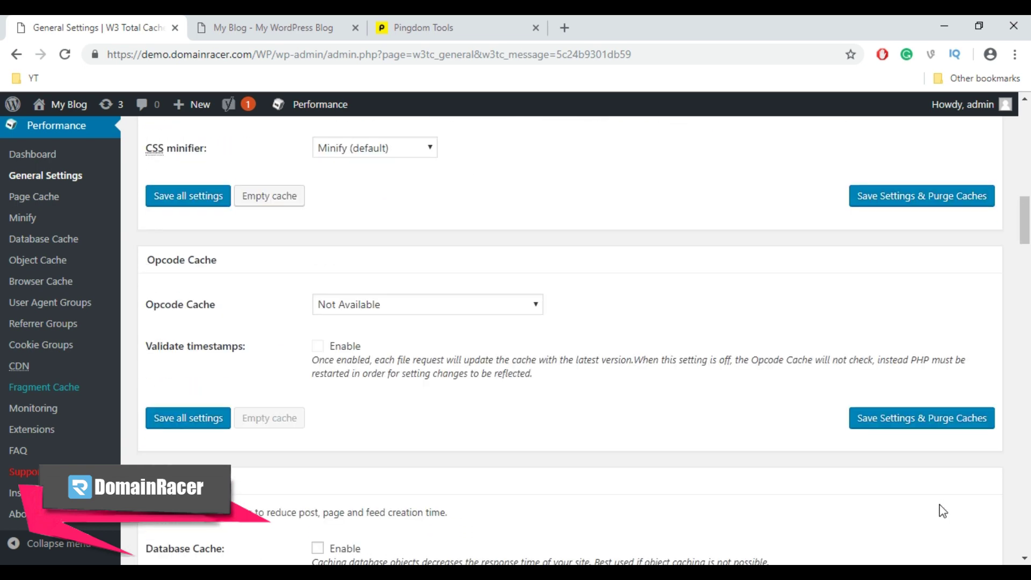
scroll(941, 508, down, 1)
scroll(942, 509, down, 1)
scroll(941, 512, down, 1)
scroll(941, 511, down, 1)
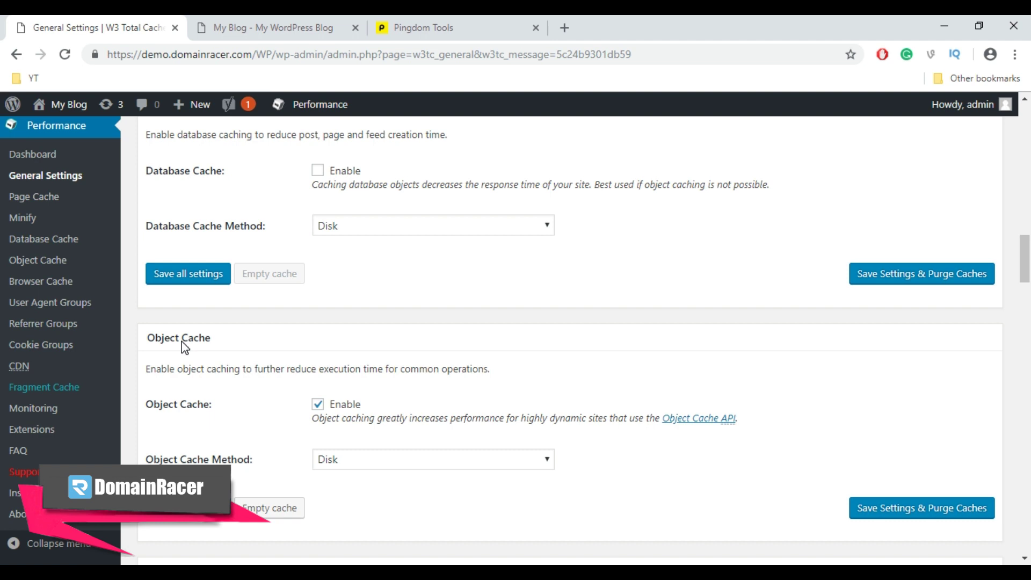
Check Enable under Object Cache, keep the Disk method, and save with caches purged
click(317, 405)
click(359, 463)
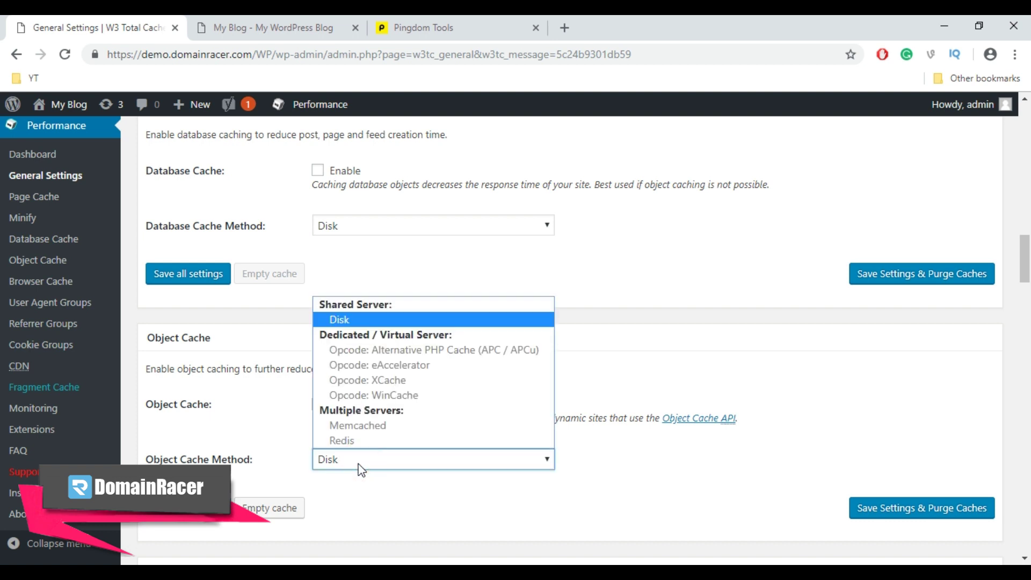
click(358, 315)
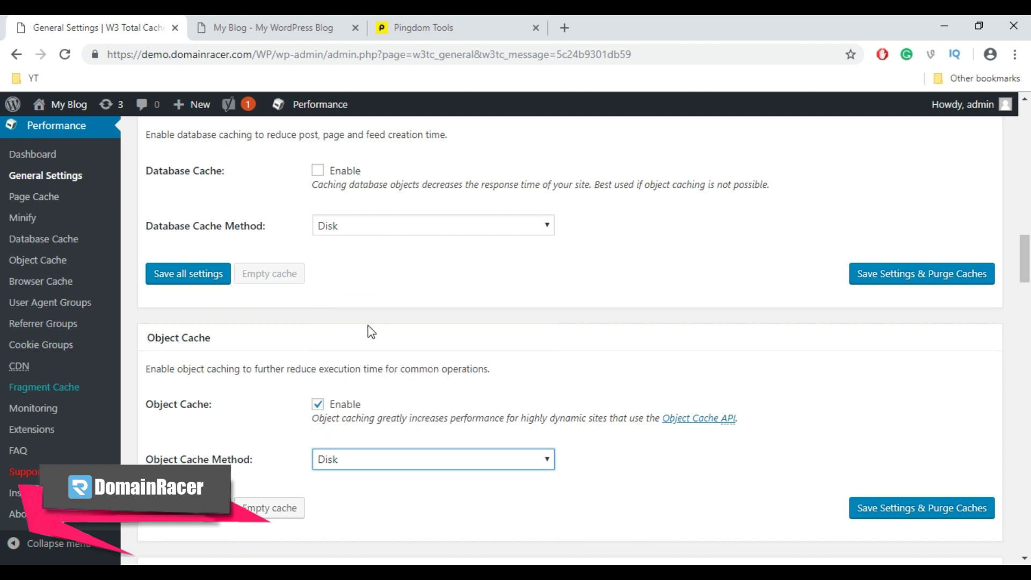
click(944, 516)
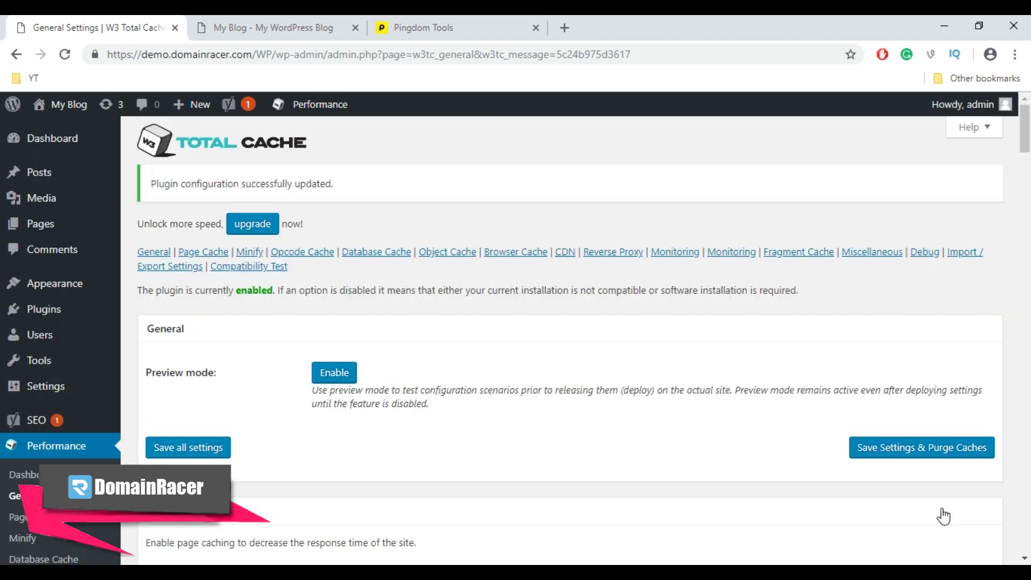
scroll(943, 514, down, 2)
scroll(943, 514, down, 5)
scroll(943, 515, down, 5)
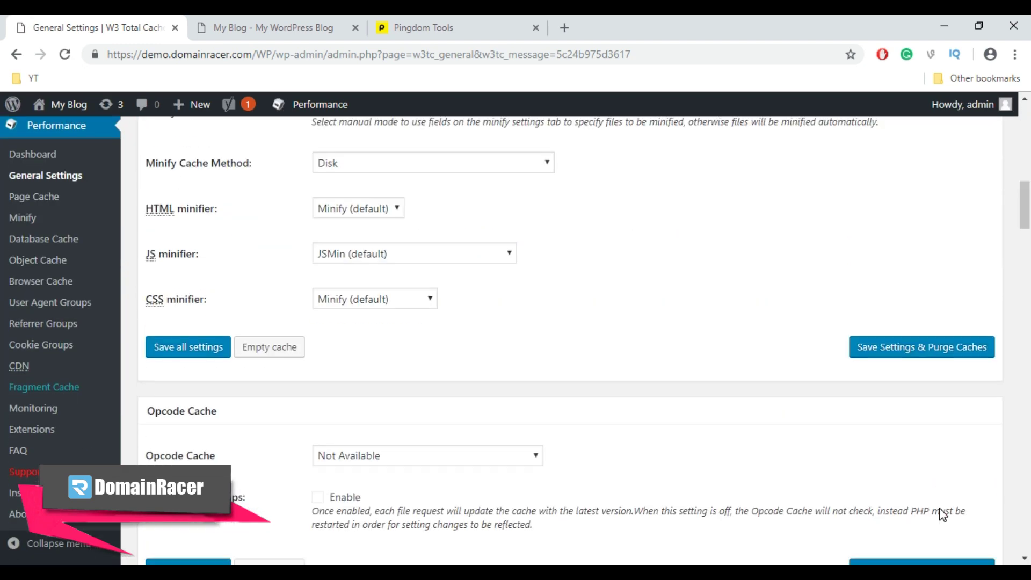
scroll(943, 515, down, 5)
scroll(942, 514, down, 5)
scroll(943, 514, down, 2)
scroll(943, 515, up, 2)
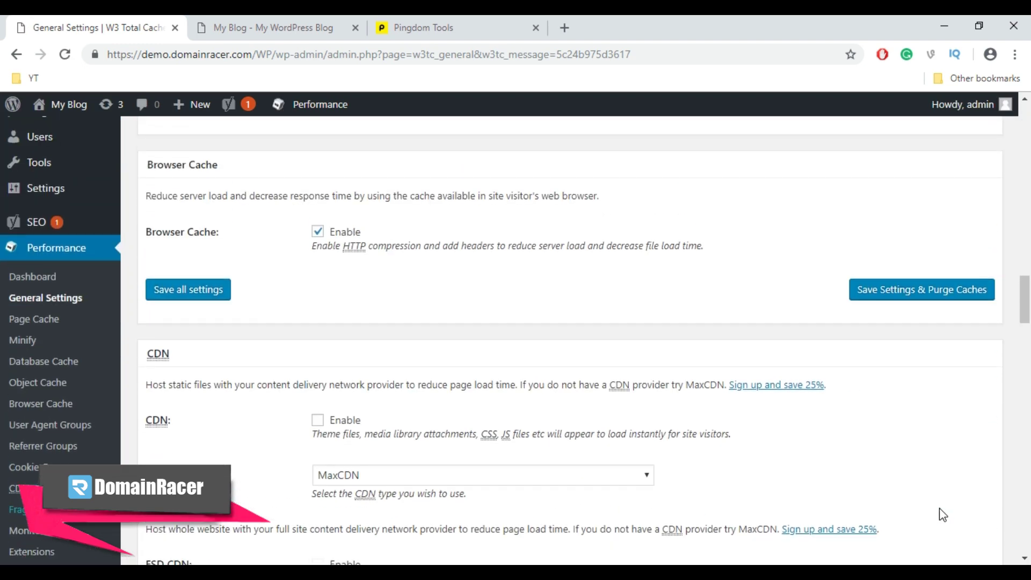
scroll(943, 514, up, 1)
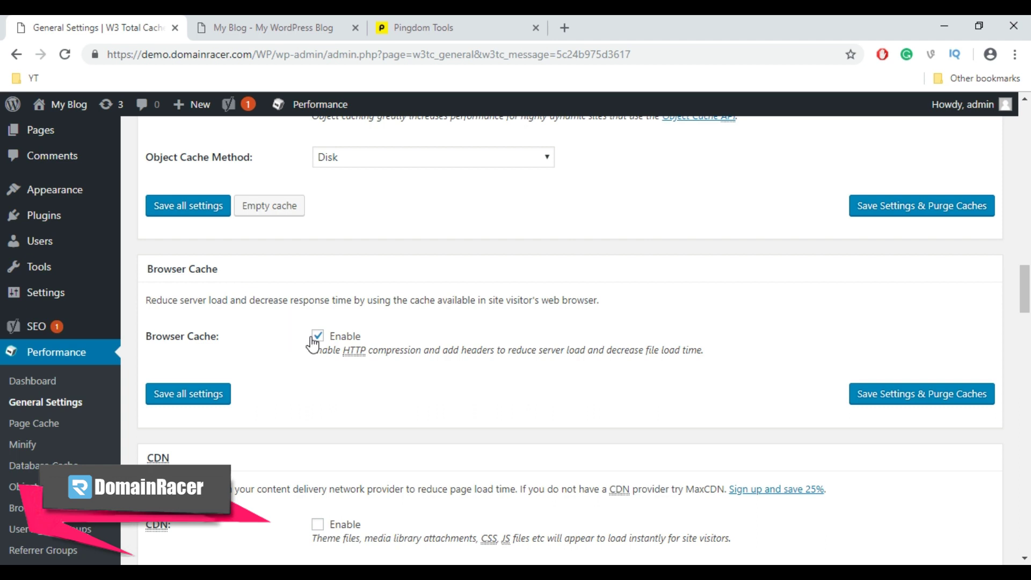
Save the enabled Browser Cache setting and purge caches
click(868, 395)
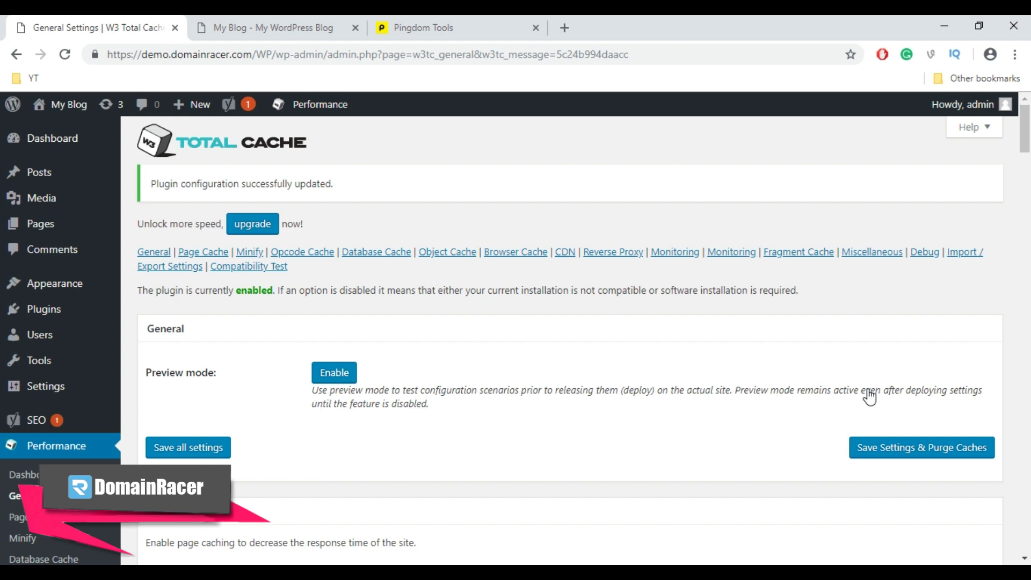
scroll(870, 396, down, 3)
scroll(878, 396, down, 3)
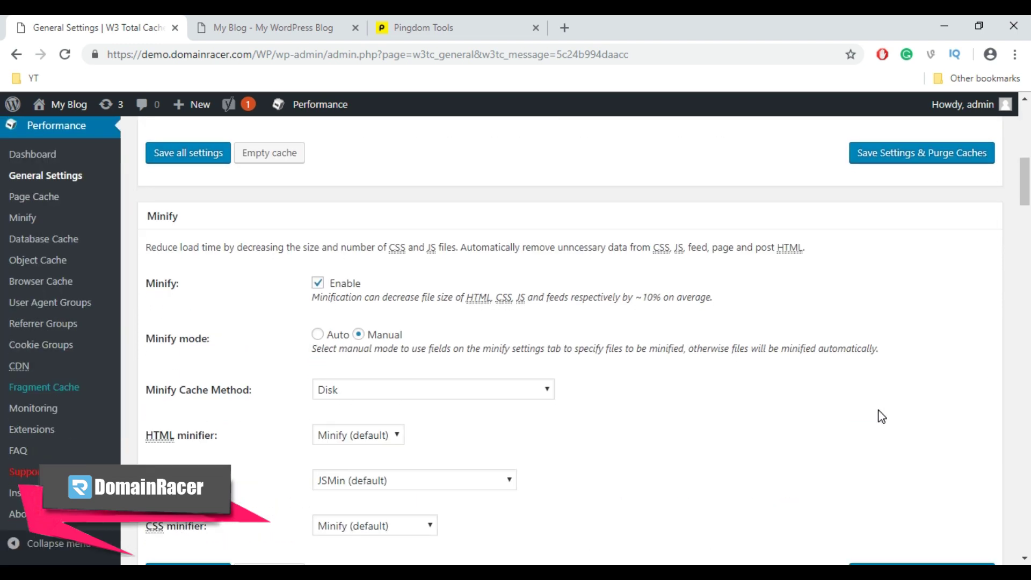
scroll(882, 416, down, 3)
scroll(882, 416, down, 3)
scroll(882, 416, down, 3)
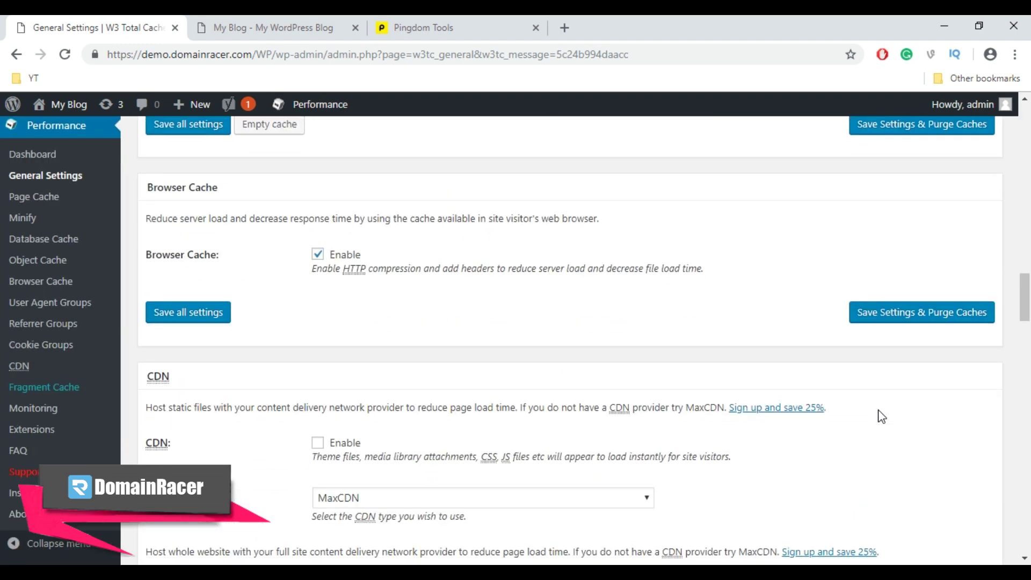
scroll(882, 416, down, 1)
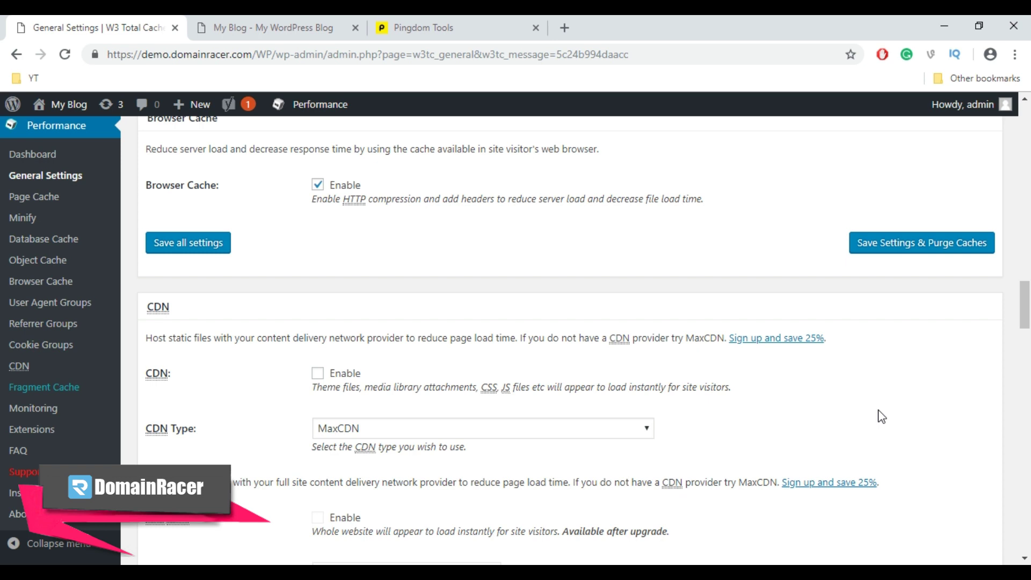
scroll(882, 416, down, 1)
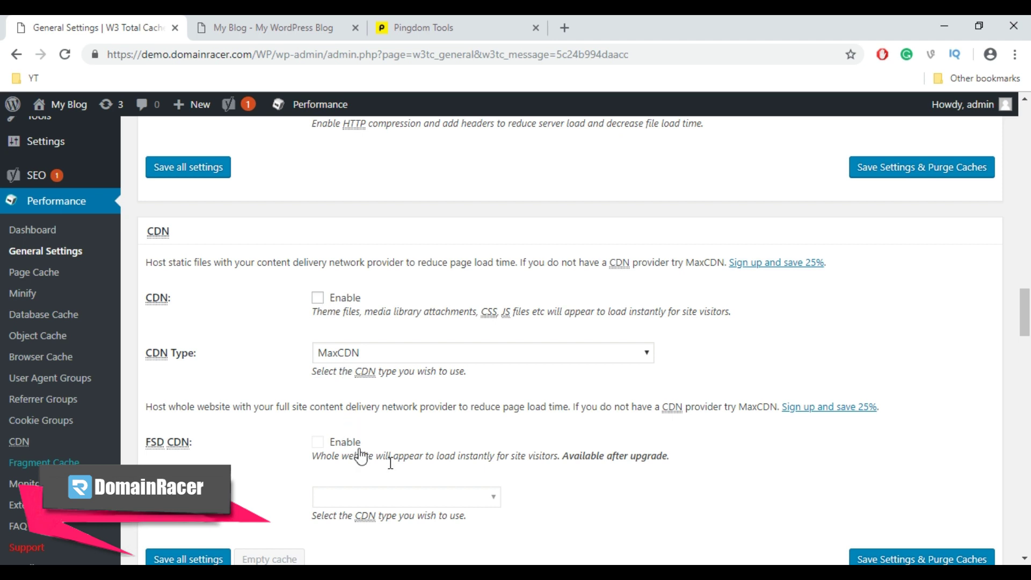
scroll(623, 534, down, 2)
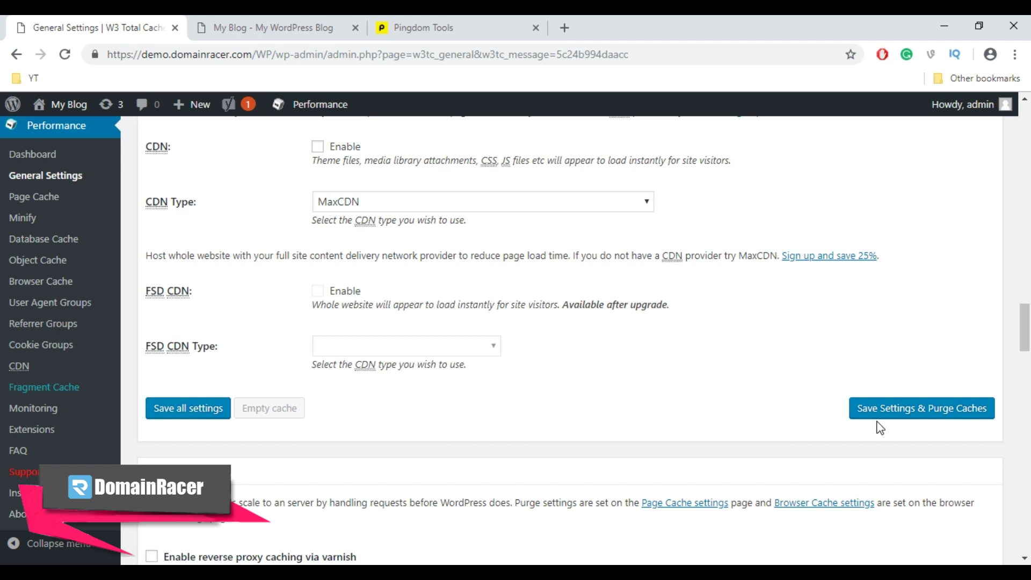
scroll(880, 428, down, 3)
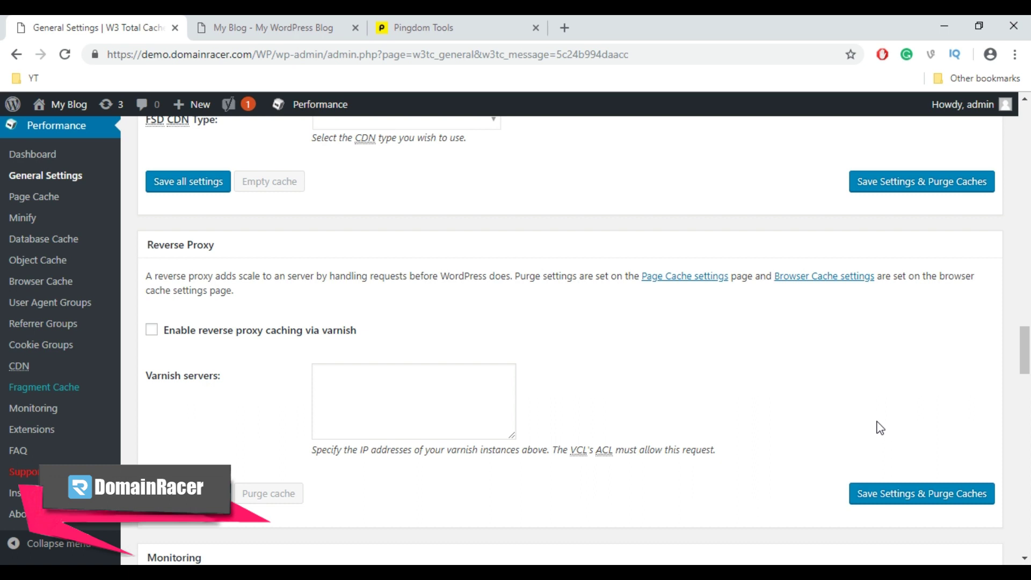
scroll(880, 428, down, 2)
scroll(881, 427, down, 2)
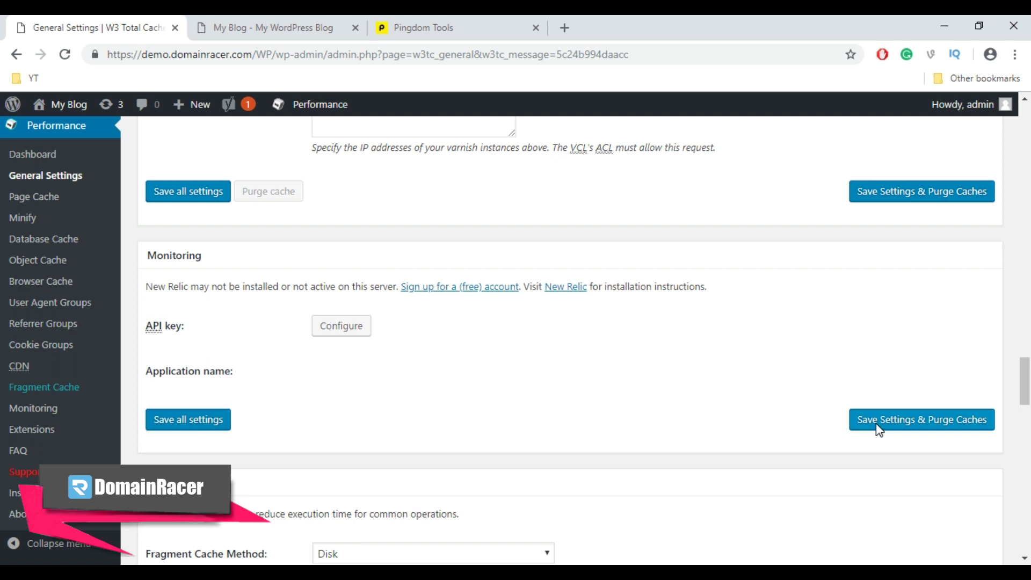
scroll(878, 428, down, 1)
scroll(879, 431, down, 1)
scroll(879, 435, down, 1)
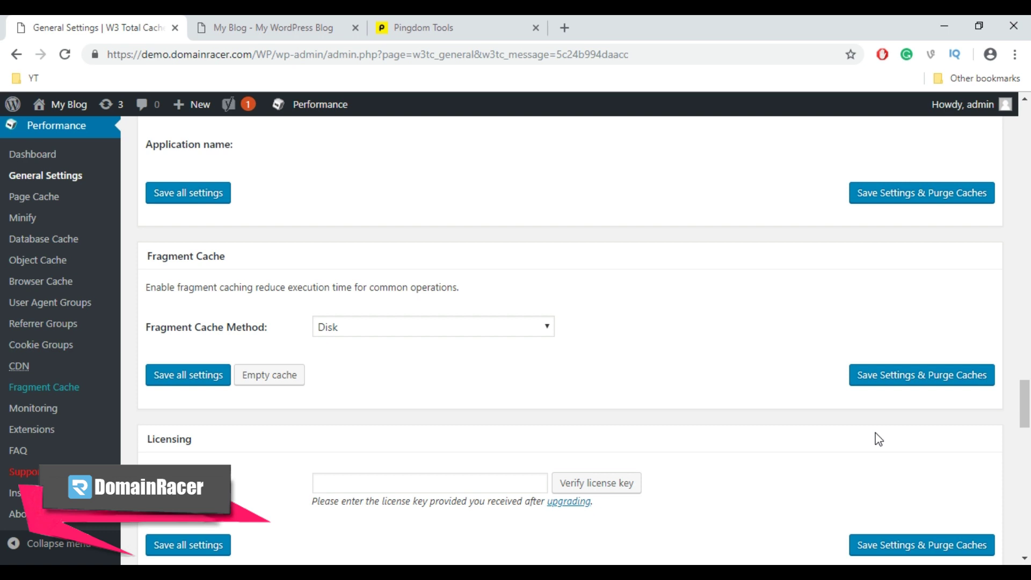
Keep Disk as the Fragment Cache method, then save settings and purge caches
click(365, 335)
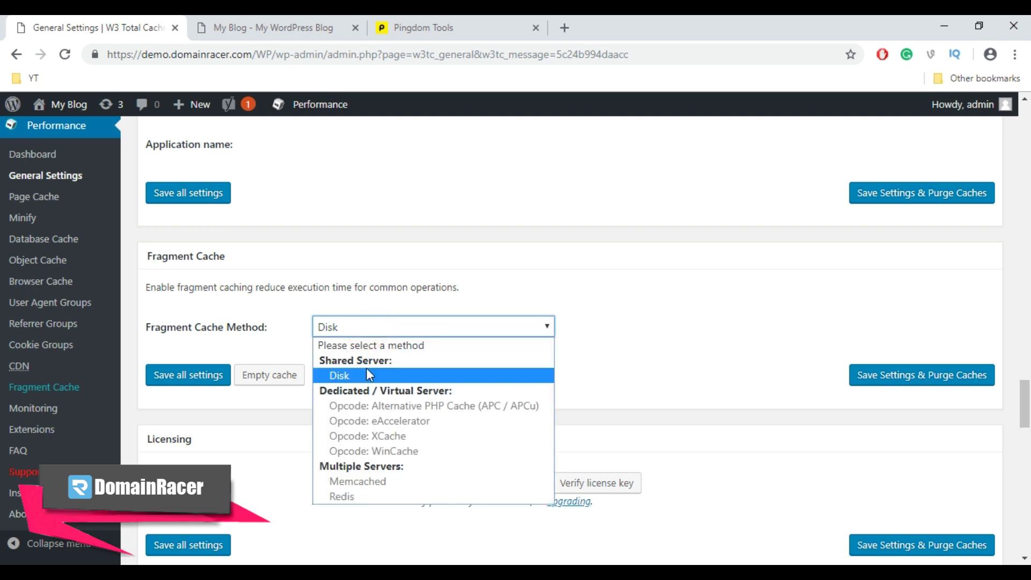
click(367, 372)
click(879, 376)
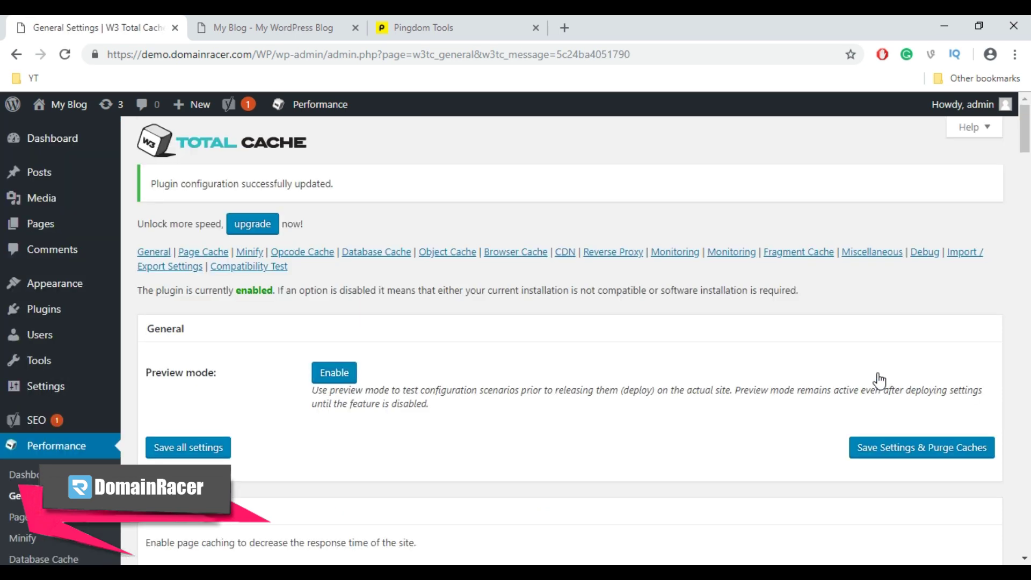
scroll(879, 377, down, 5)
scroll(879, 377, down, 10)
scroll(879, 377, down, 5)
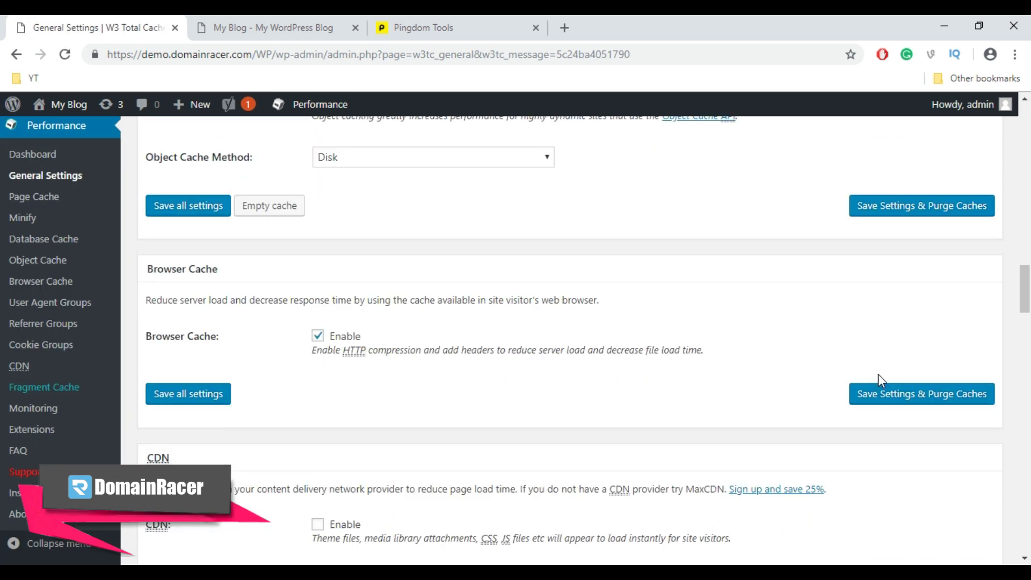
scroll(880, 378, down, 5)
scroll(879, 379, down, 2)
scroll(879, 380, down, 6)
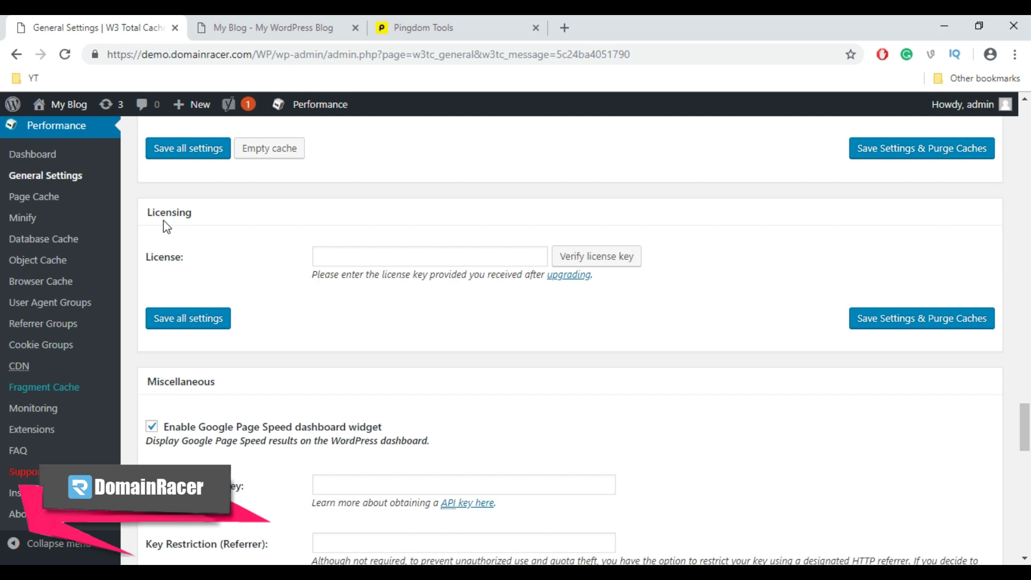
click(327, 256)
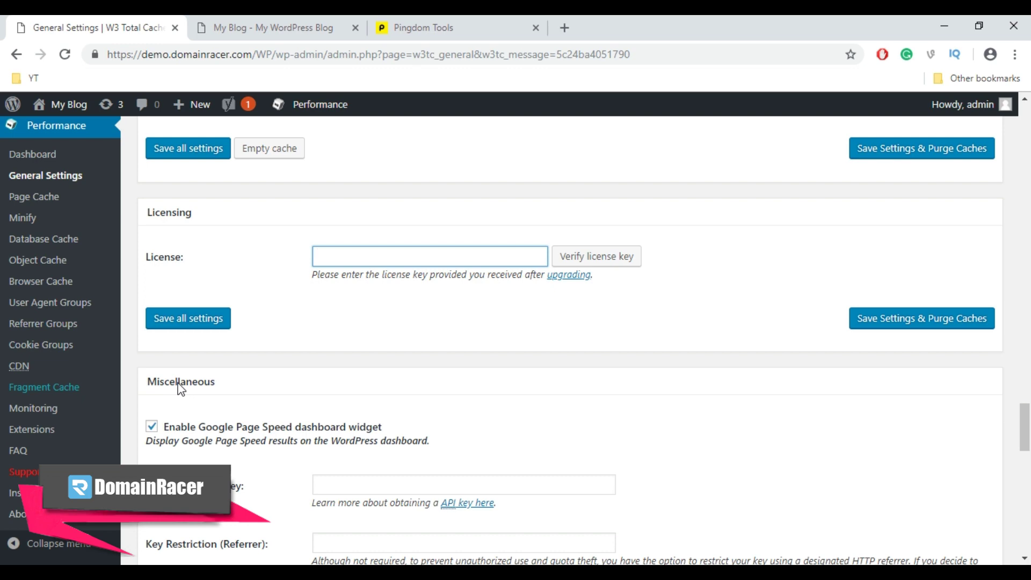
scroll(179, 388, down, 2)
scroll(179, 388, down, 3)
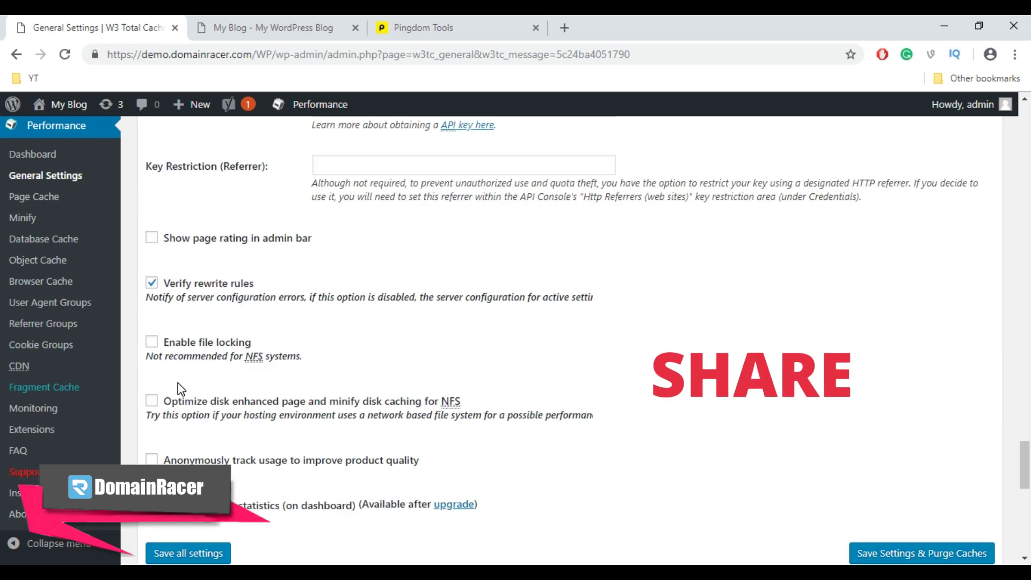
scroll(179, 388, down, 4)
scroll(179, 389, down, 1)
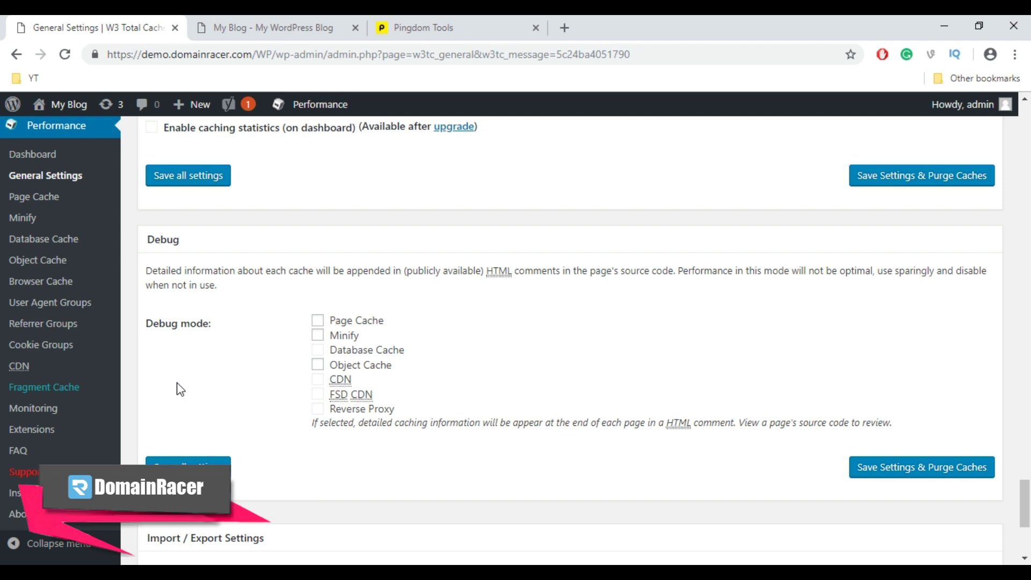
scroll(180, 389, down, 3)
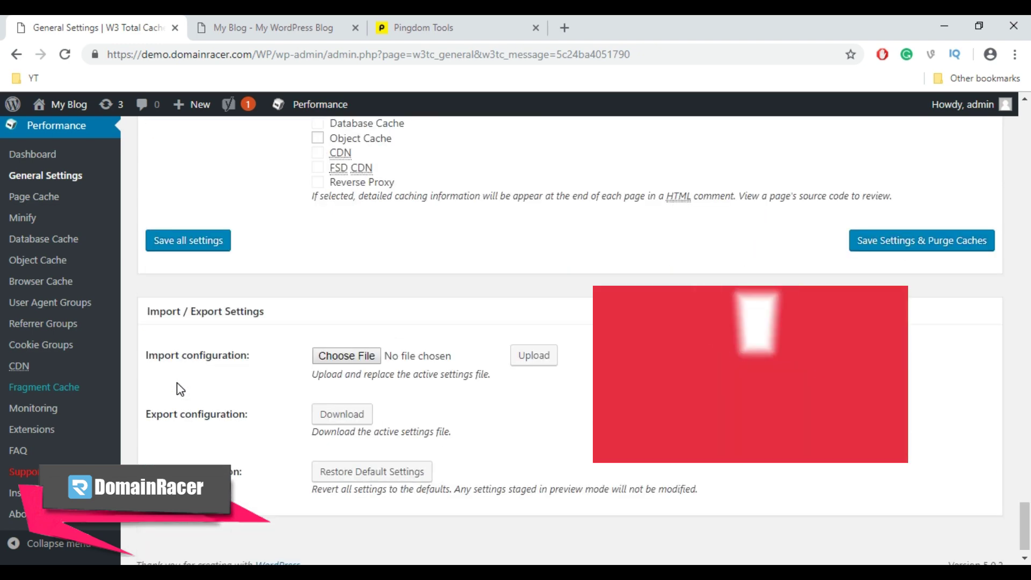
scroll(180, 389, down, 1)
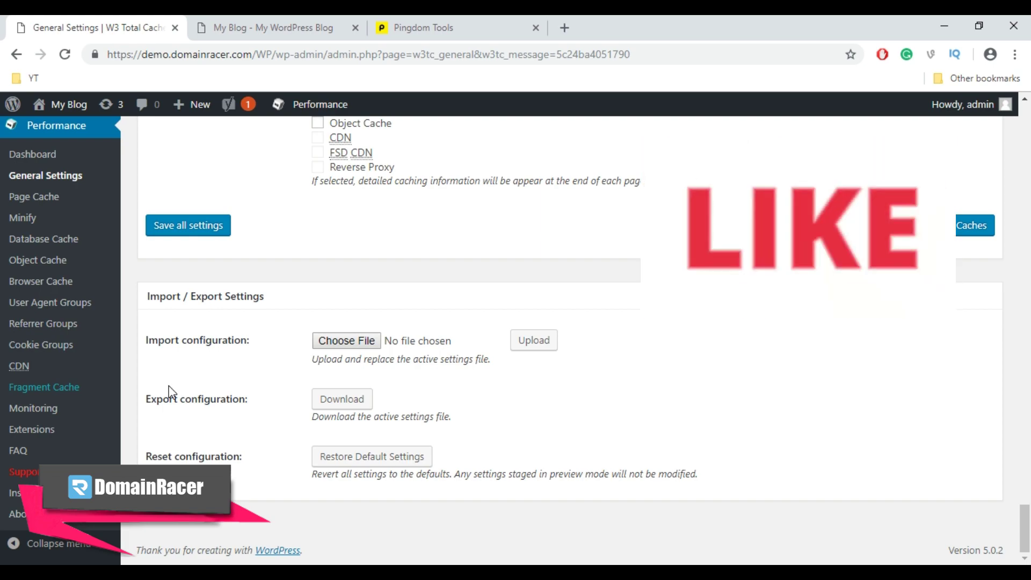
scroll(170, 386, up, 2)
scroll(170, 386, up, 5)
scroll(170, 386, up, 5)
scroll(169, 386, up, 2)
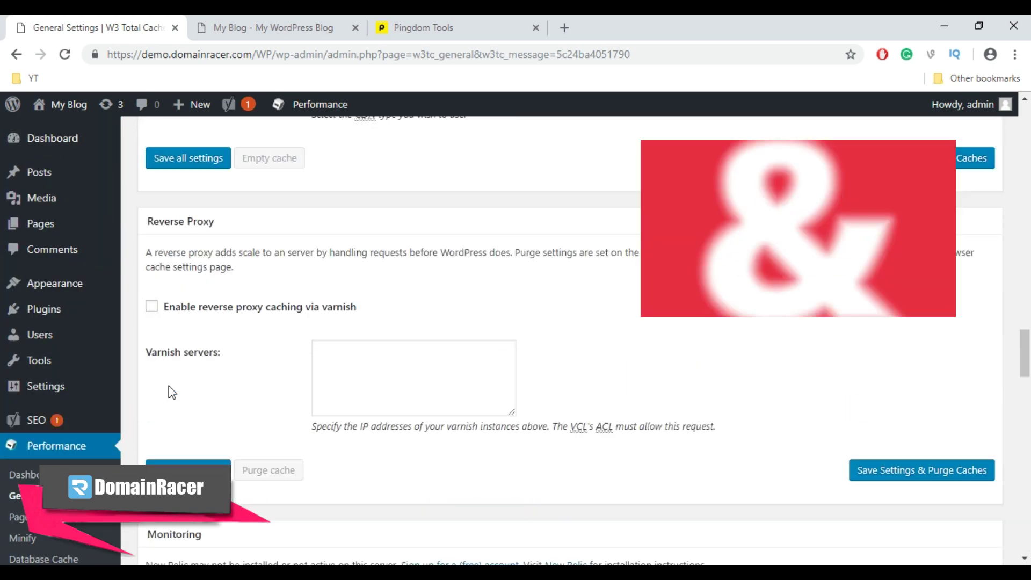
scroll(169, 386, up, 8)
scroll(169, 386, up, 4)
scroll(168, 385, up, 5)
scroll(168, 386, up, 5)
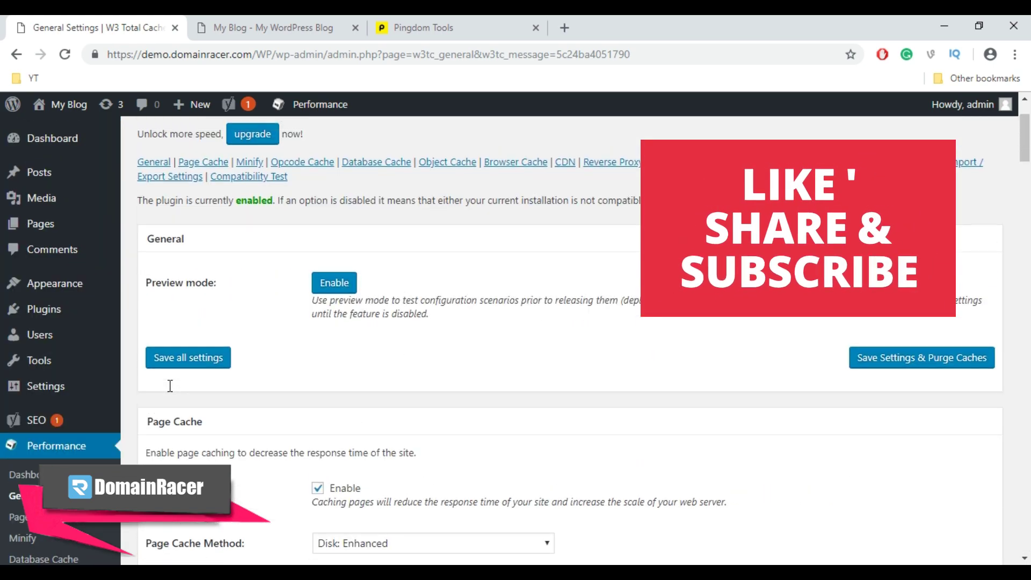
scroll(169, 386, up, 2)
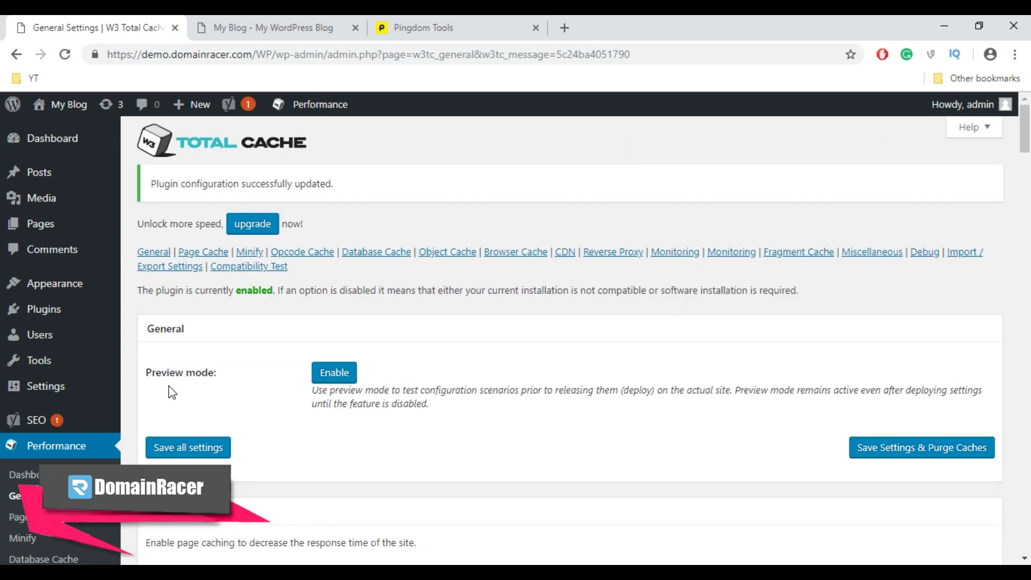